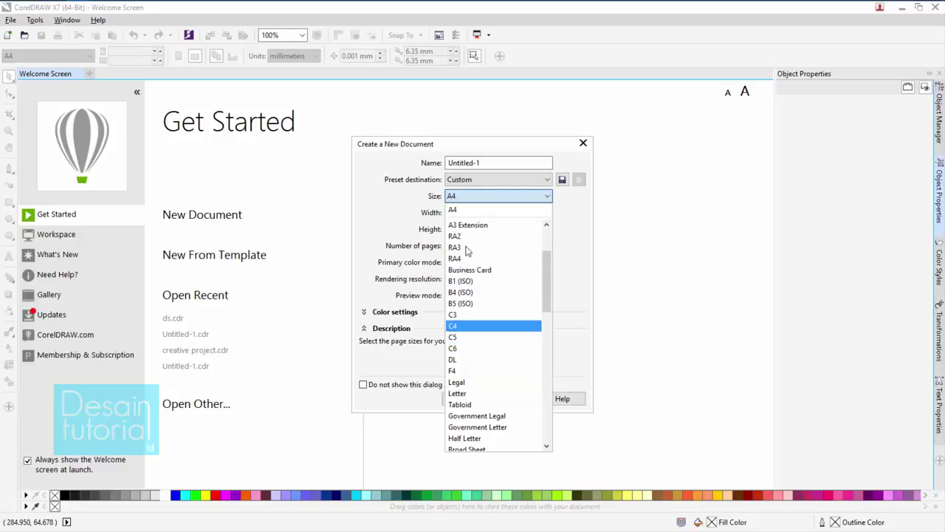
- Create a new document named Ballpool with the A3 Extension page size
{"action": "left_click", "coordinate": [467, 224]}
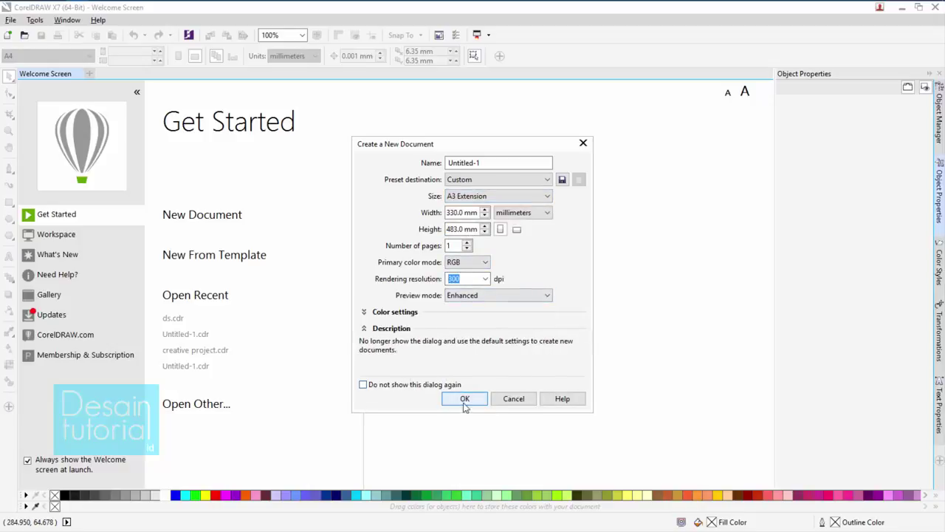
{"action": "left_click", "coordinate": [510, 163]}
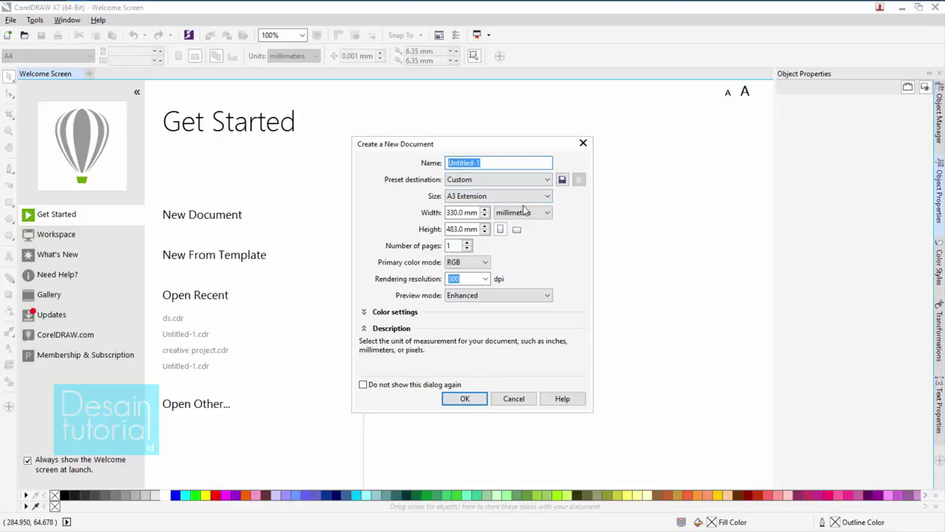
{"action": "type", "text": "pool"}
{"action": "key", "text": "Return"}
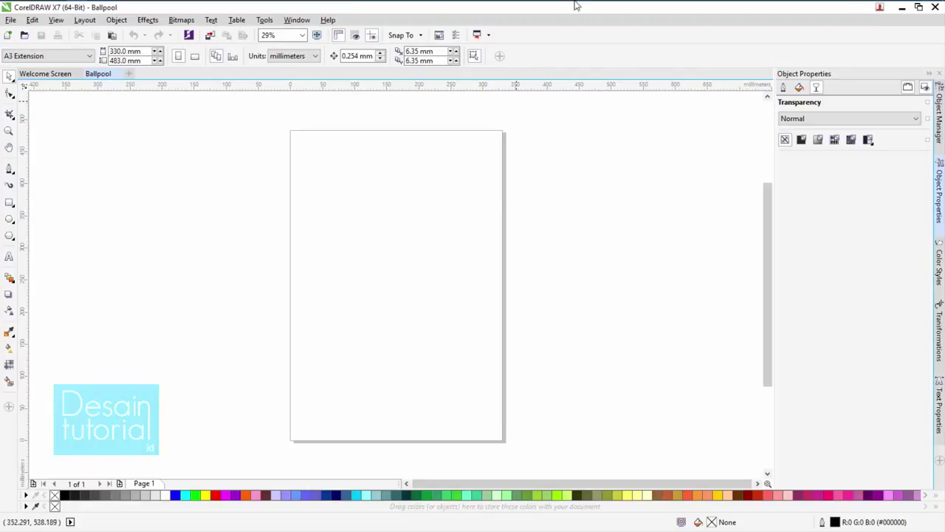
- Draw a circle about 132.5 mm in diameter and centre it on the page
{"action": "left_click", "coordinate": [9, 218]}
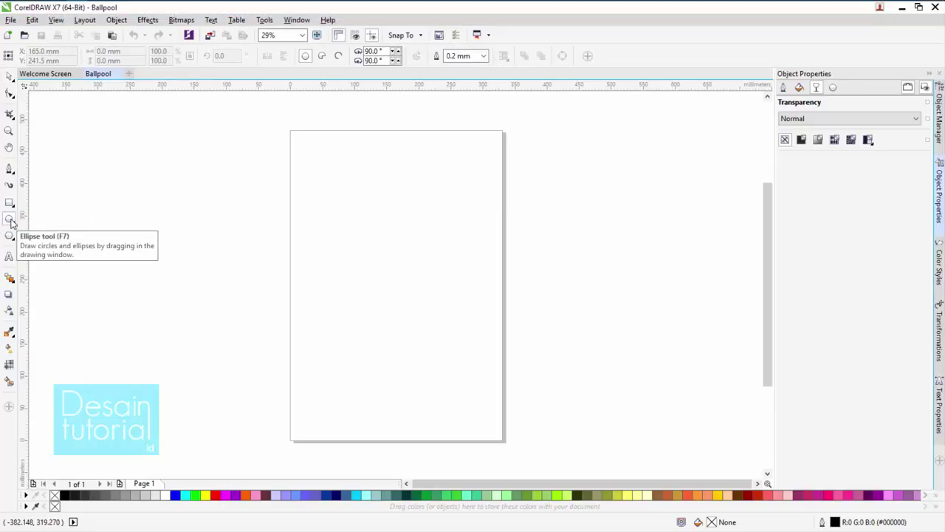
{"action": "left_click_drag", "start_coordinate": [350, 206], "coordinate": [429, 290]}
{"action": "key", "text": "p"}
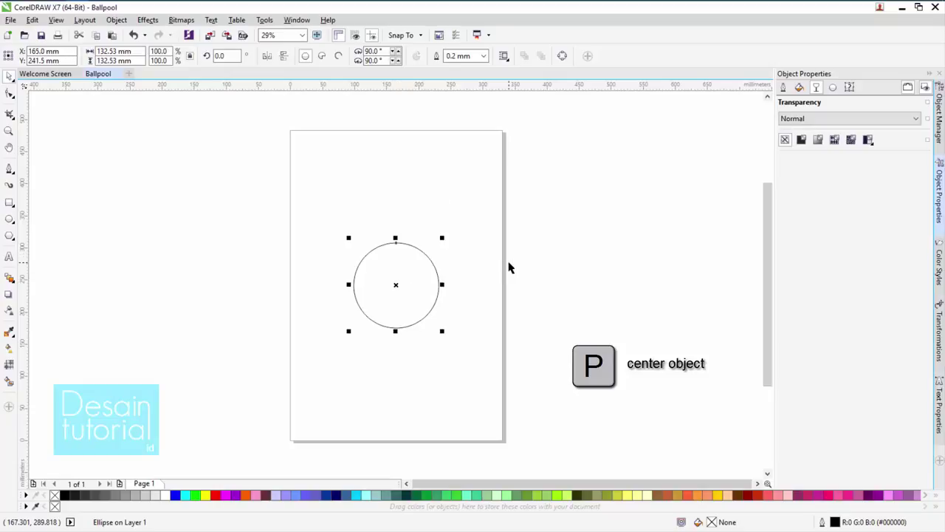
{"action": "left_click", "coordinate": [420, 289]}
{"action": "scroll", "coordinate": [413, 301], "scroll_direction": "up", "scroll_amount": 3}
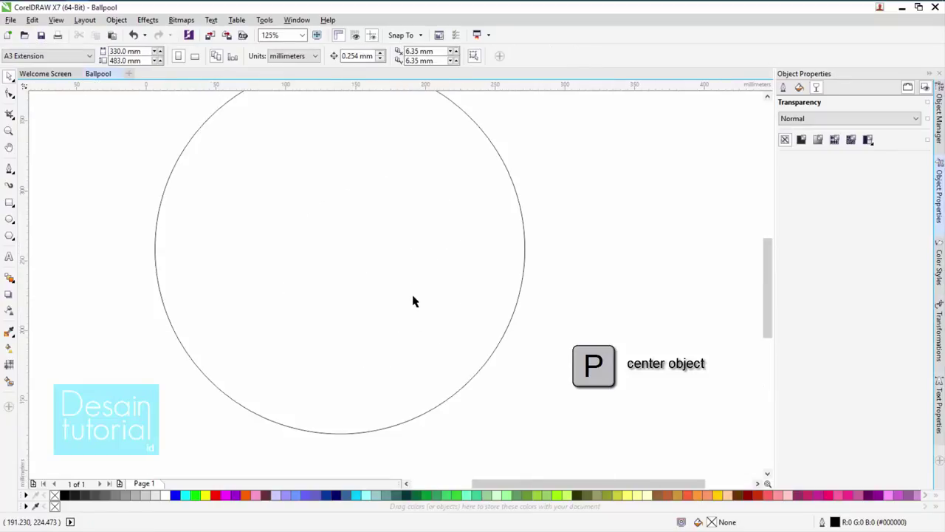
{"action": "scroll", "coordinate": [411, 301], "scroll_direction": "down", "scroll_amount": 3}
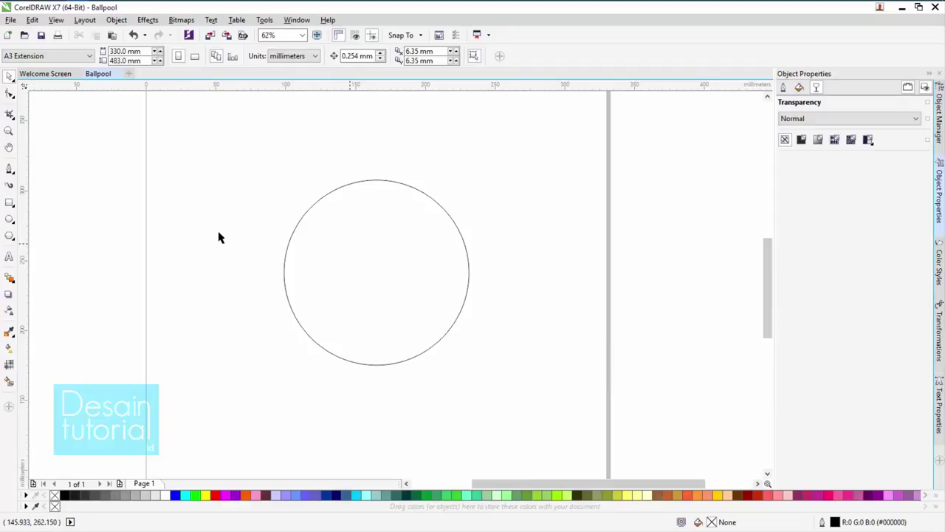
- Draw a horizontal ellipse about 96.5 by 47.8 mm overlapping the upper right part of the circle
{"action": "left_click", "coordinate": [9, 218]}
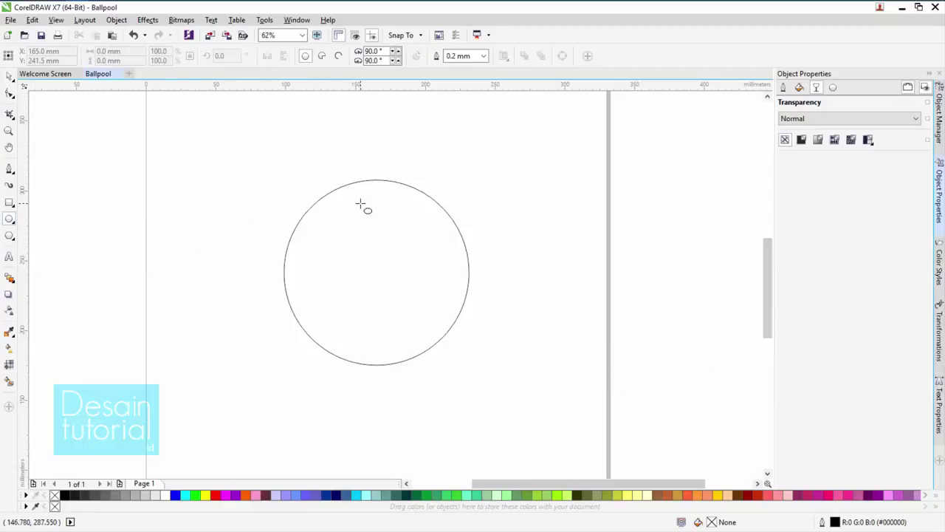
{"action": "left_click_drag", "start_coordinate": [358, 195], "coordinate": [493, 264]}
{"action": "key", "text": "space"}
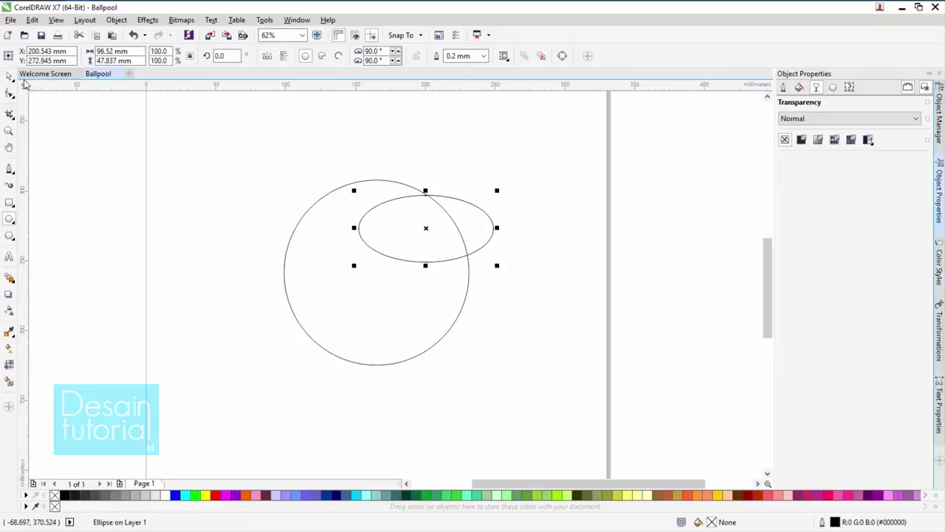
- Rotate the ellipse to about 321° and move it inside the upper right part of the circle
{"action": "left_click", "coordinate": [462, 219]}
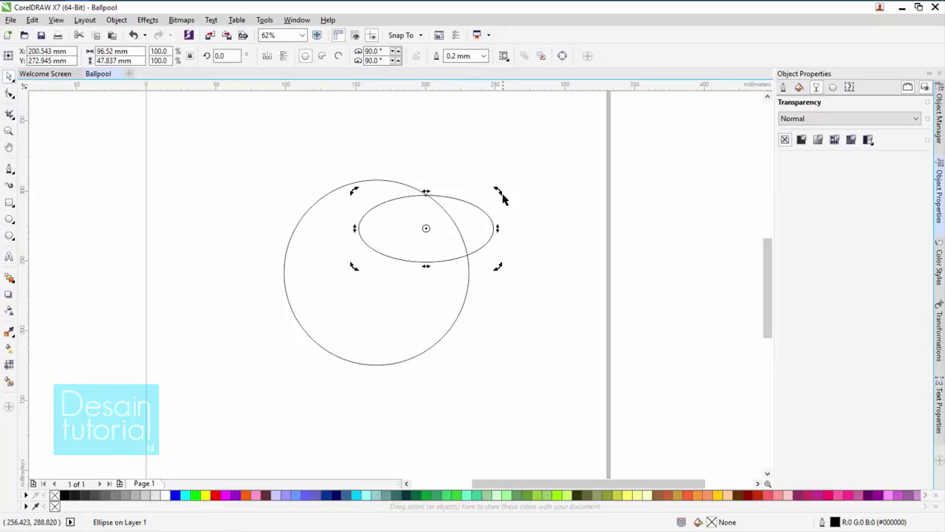
{"action": "left_click_drag", "start_coordinate": [502, 196], "coordinate": [512, 249]}
{"action": "left_click_drag", "start_coordinate": [427, 221], "coordinate": [418, 225]}
{"action": "left_click", "coordinate": [451, 280]}
{"action": "left_click", "coordinate": [447, 270]}
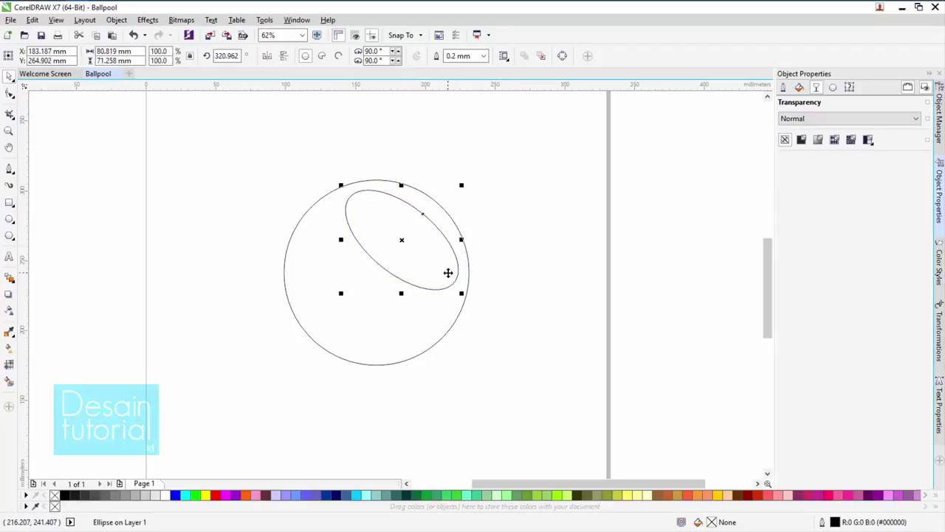
- Scale the tilted ellipse to about 74 by 65 mm overall, keeping it near the circle's upper right edge
{"action": "left_click", "coordinate": [459, 287]}
{"action": "left_click_drag", "start_coordinate": [460, 287], "coordinate": [441, 276]}
{"action": "left_click_drag", "start_coordinate": [409, 245], "coordinate": [424, 246]}
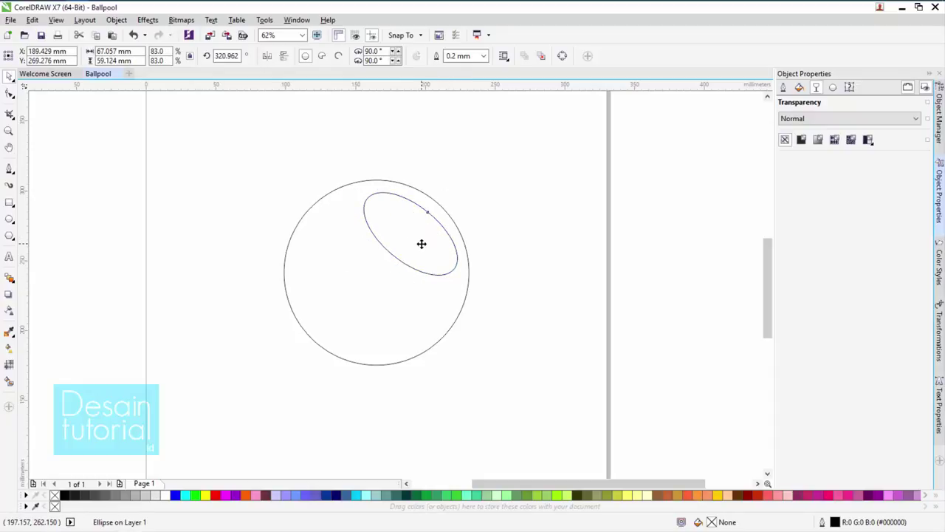
{"action": "left_click_drag", "start_coordinate": [357, 279], "coordinate": [350, 288]}
{"action": "left_click", "coordinate": [521, 288]}
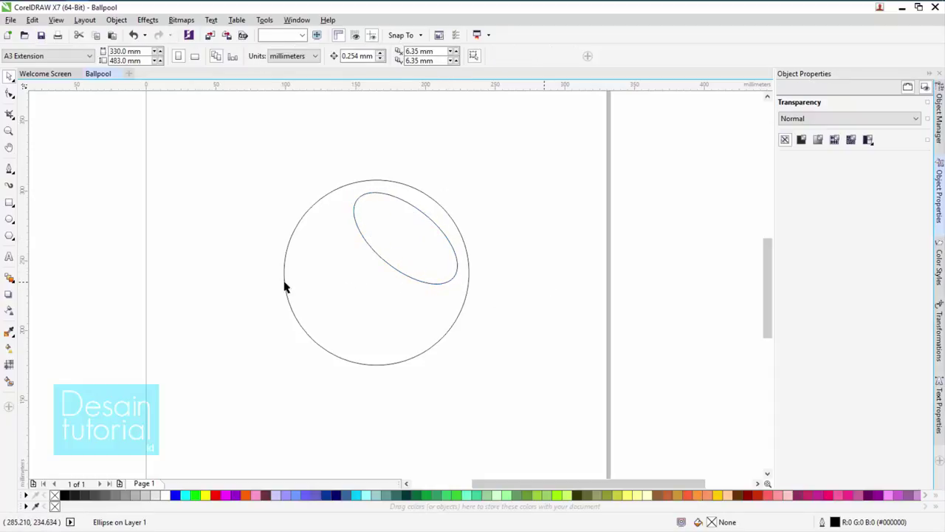
- Draw a smaller circle about 47.8 mm in diameter and centre it on the page
{"action": "left_click", "coordinate": [9, 219]}
{"action": "left_click_drag", "start_coordinate": [201, 132], "coordinate": [261, 200]}
{"action": "left_click", "coordinate": [10, 78]}
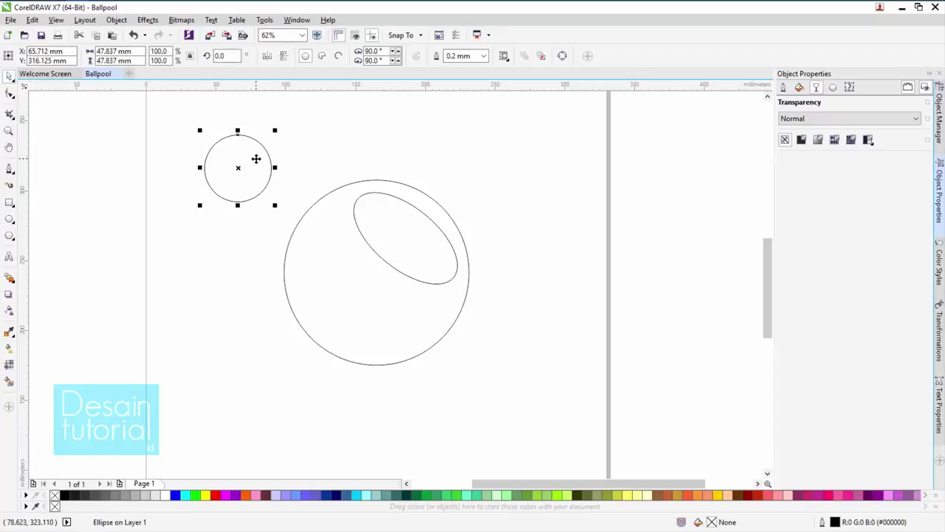
{"action": "key", "text": "p"}
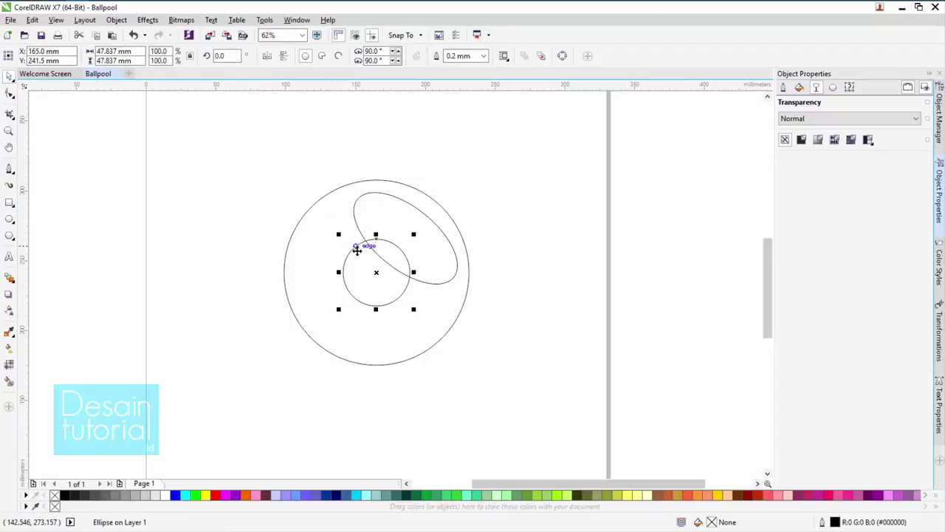
- Move the small circle outside the large one, then align it horizontally and vertically with the large circle's centre
{"action": "left_click_drag", "start_coordinate": [376, 272], "coordinate": [209, 176]}
{"action": "left_click", "coordinate": [316, 267], "text": "shift"}
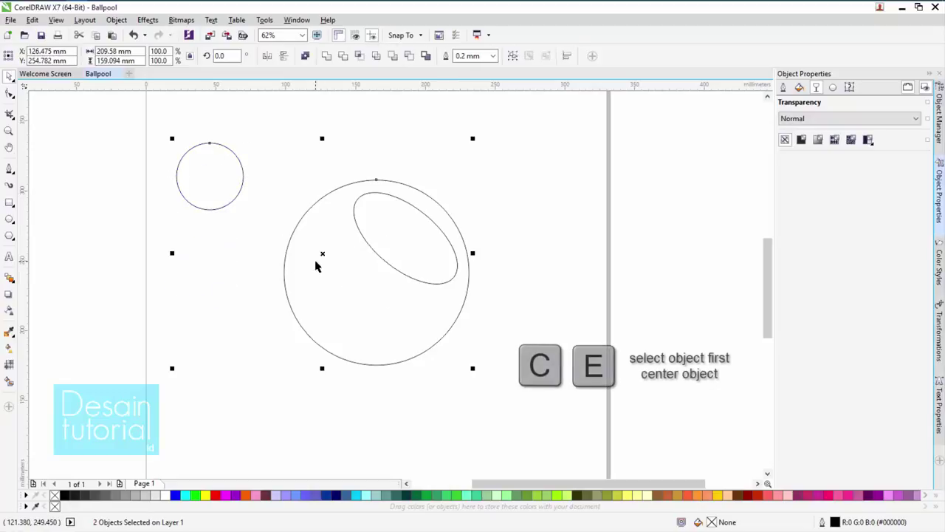
{"action": "key", "text": "c"}
{"action": "key", "text": "e"}
{"action": "left_click", "coordinate": [566, 256]}
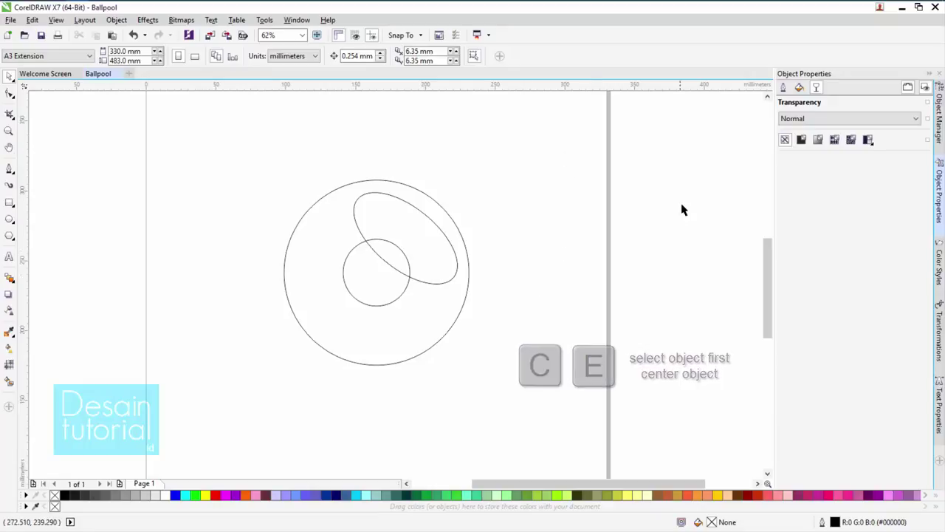
- Set the default outline colour for new graphic objects in the document to red
{"action": "left_click", "coordinate": [783, 87]}
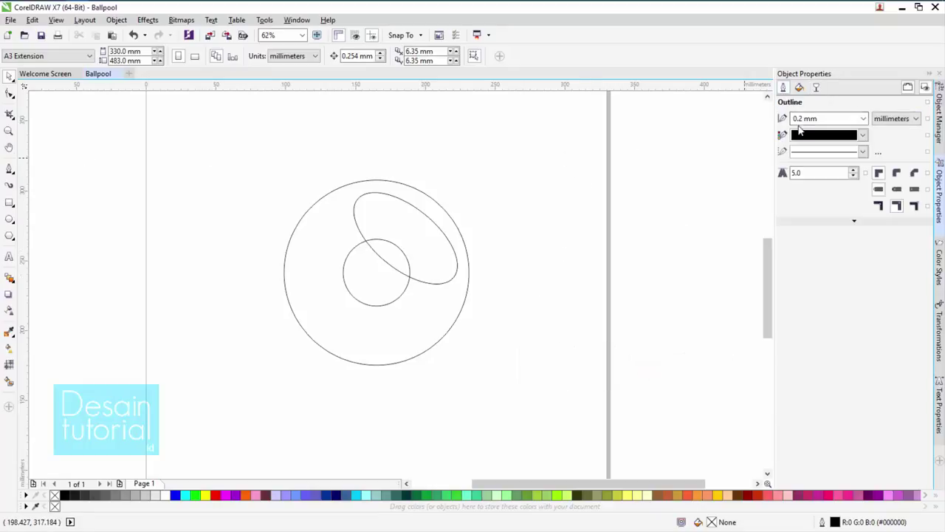
{"action": "left_click", "coordinate": [862, 135]}
{"action": "left_click", "coordinate": [832, 167]}
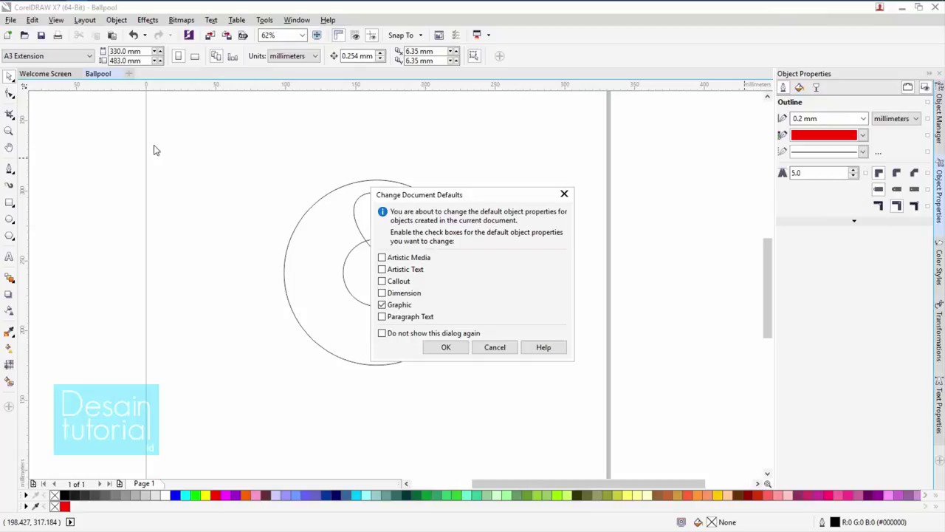
{"action": "left_click", "coordinate": [442, 350]}
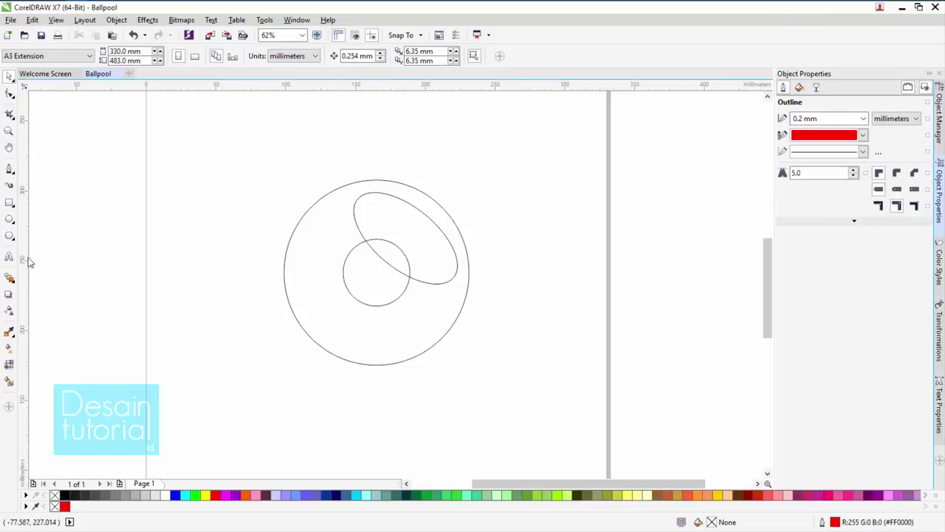
- Fill the large circle with black and both the tilted ellipse and the small circle with white
{"action": "left_click", "coordinate": [429, 320]}
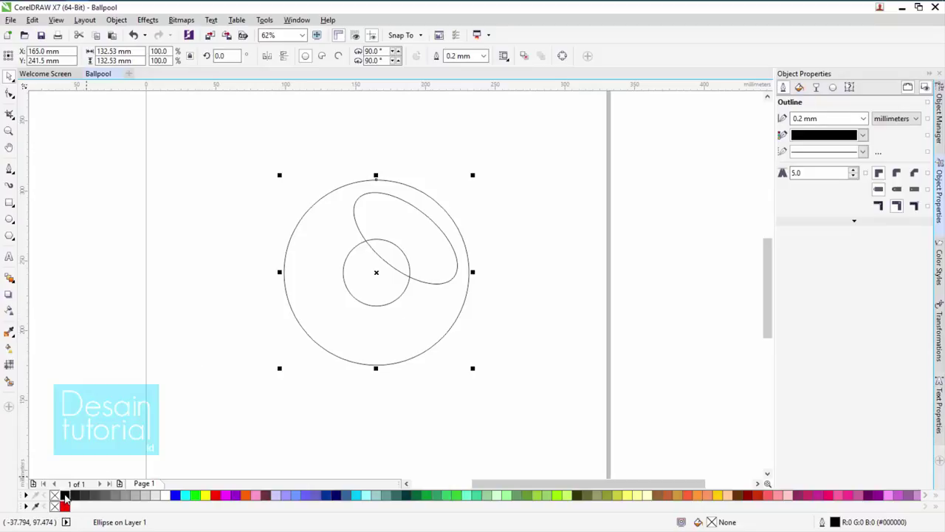
{"action": "left_click", "coordinate": [65, 496]}
{"action": "left_click_drag", "start_coordinate": [553, 350], "coordinate": [297, 150]}
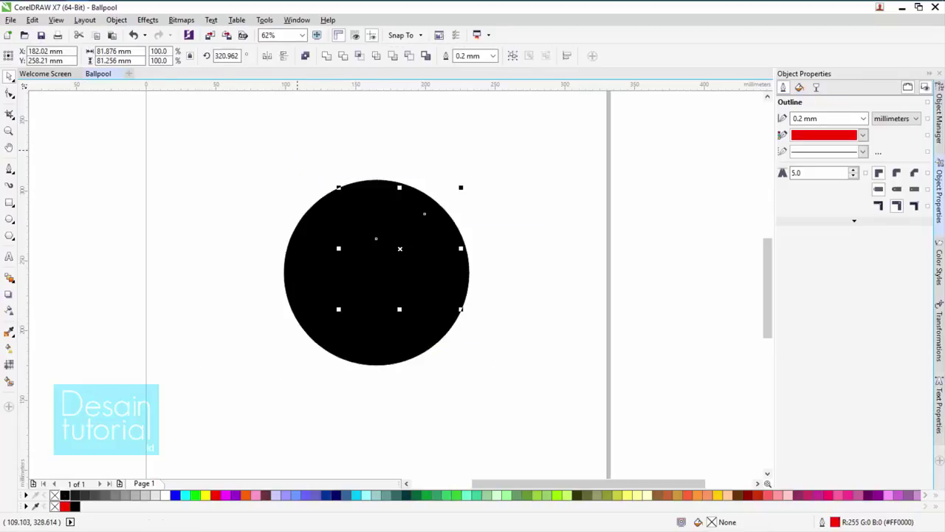
{"action": "left_click", "coordinate": [165, 495]}
{"action": "left_click", "coordinate": [497, 364]}
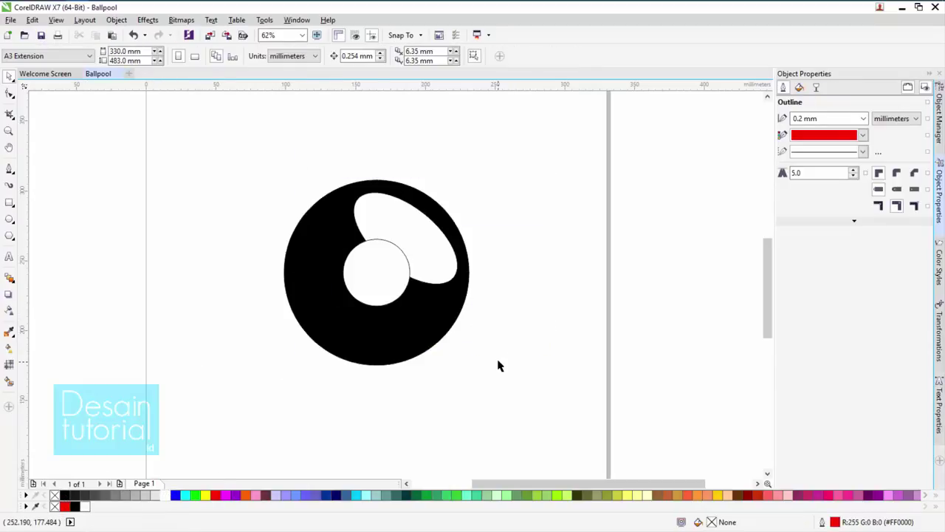
- Add the artistic text "8" in the empty area beside the ball
{"action": "scroll", "coordinate": [381, 274], "scroll_direction": "up", "scroll_amount": 2}
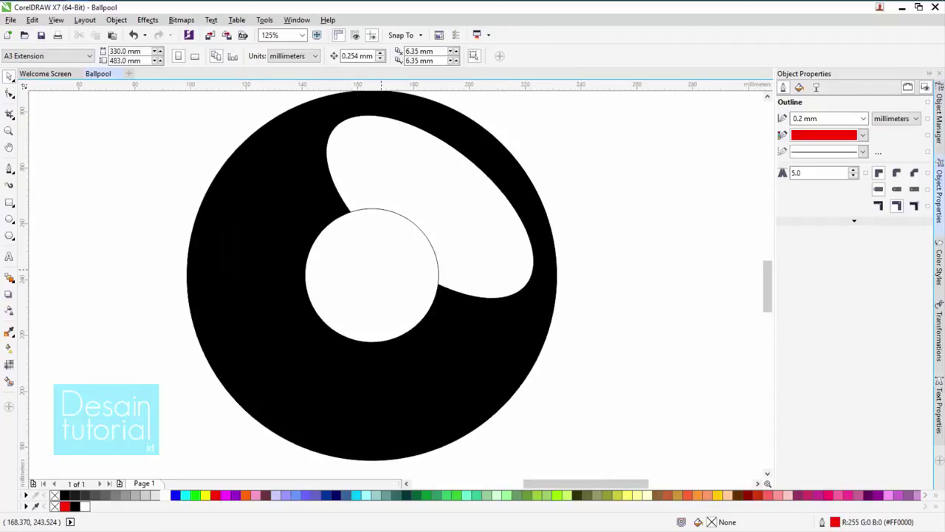
{"action": "left_click", "coordinate": [8, 256]}
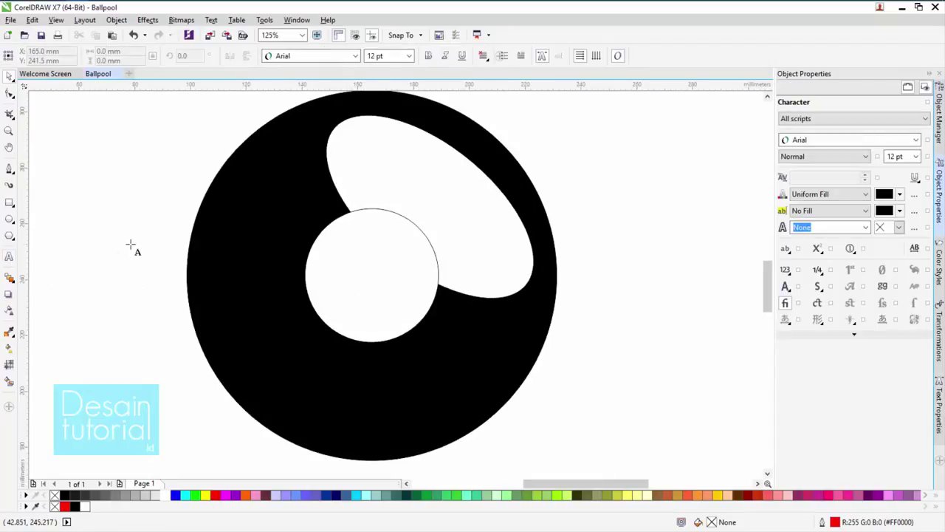
{"action": "left_click", "coordinate": [133, 241]}
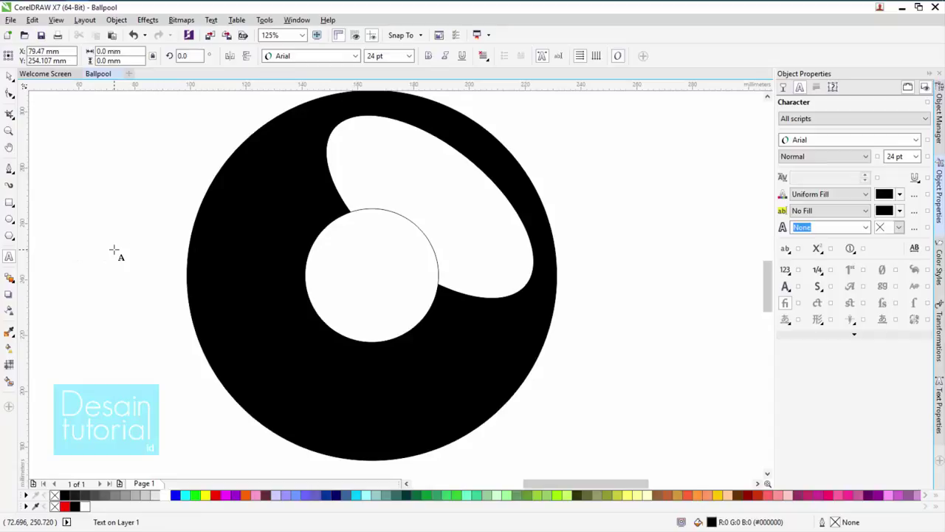
{"action": "type", "text": "8"}
{"action": "left_click", "coordinate": [9, 77]}
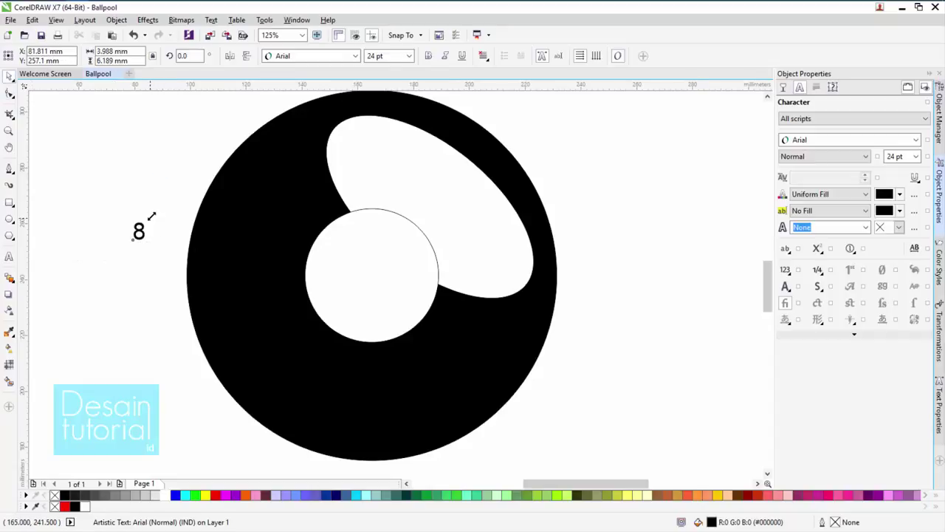
- Centre the 8 on the page inside the small white circle and enlarge it to about 108 pt
{"action": "left_click_drag", "start_coordinate": [149, 217], "coordinate": [192, 173]}
{"action": "key", "text": "p"}
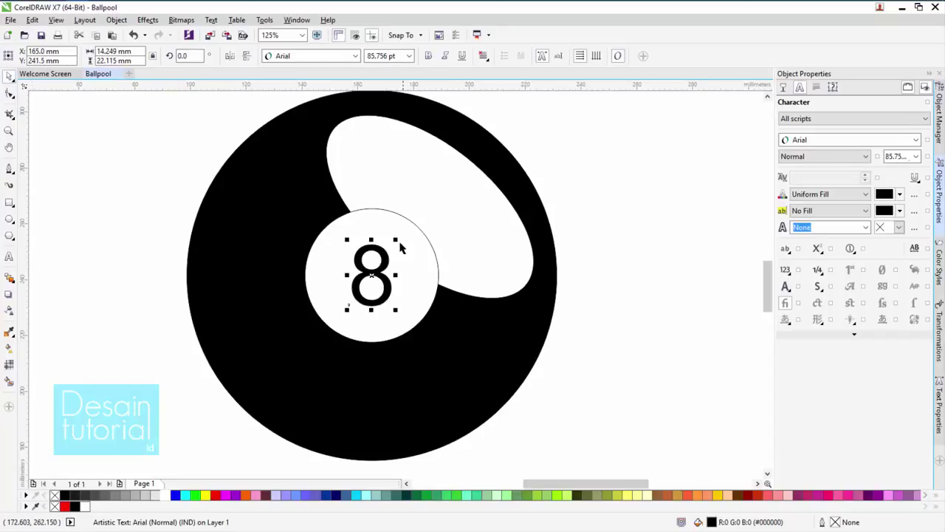
{"action": "left_click_drag", "start_coordinate": [397, 242], "coordinate": [418, 221]}
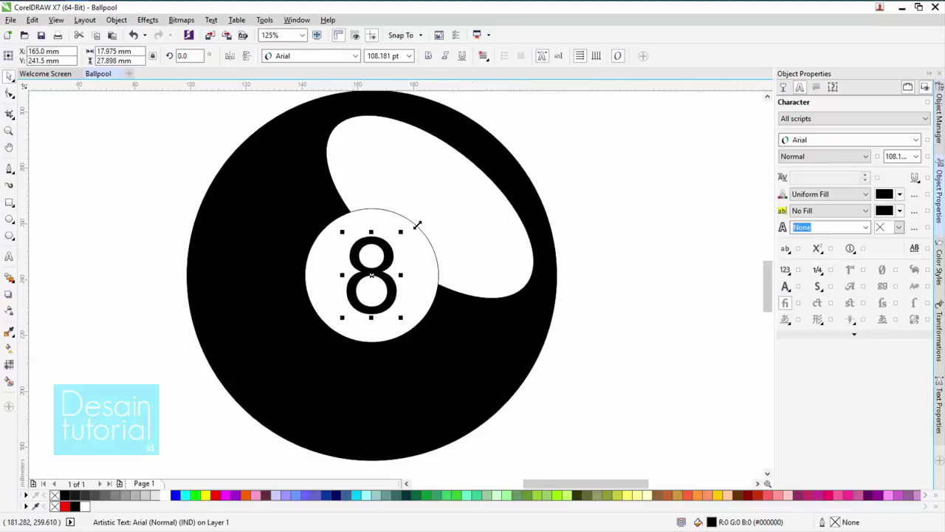
{"action": "left_click", "coordinate": [628, 243]}
- Convert the white tilted ellipse to a 300 dpi RGB bitmap with anti-aliasing and a transparent background
{"action": "left_click", "coordinate": [422, 259]}
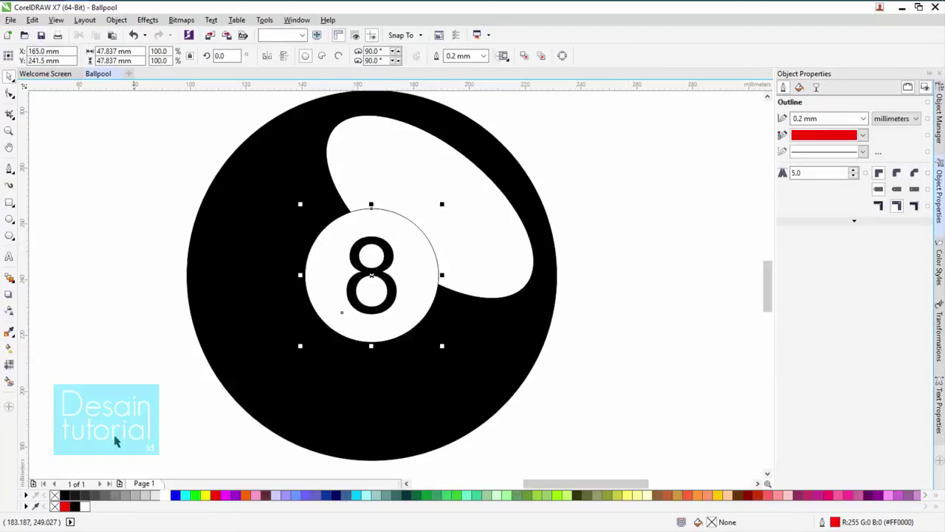
{"action": "left_click", "coordinate": [435, 194]}
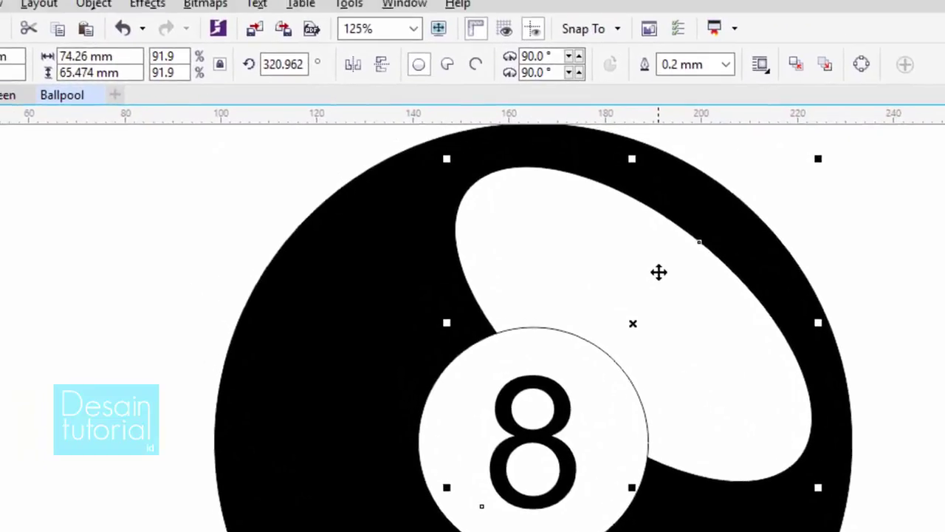
{"action": "left_click", "coordinate": [213, 6]}
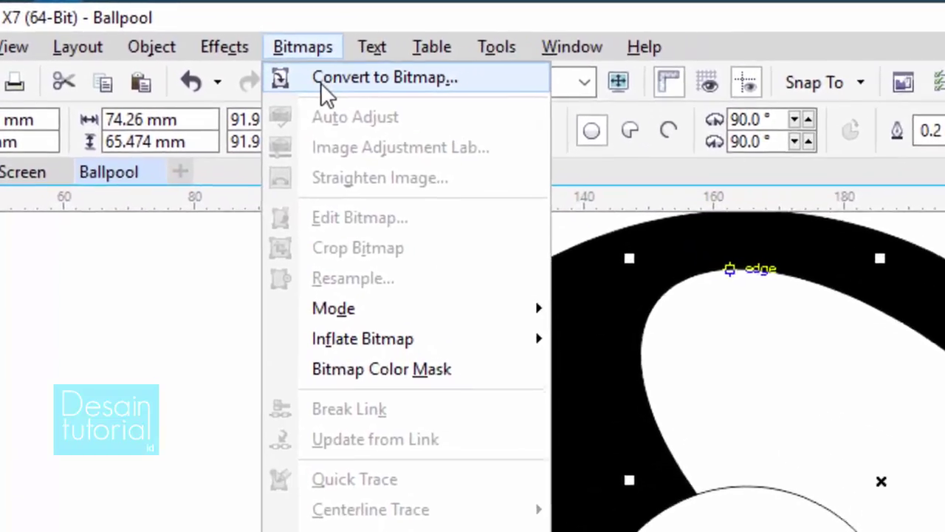
{"action": "left_click", "coordinate": [251, 58]}
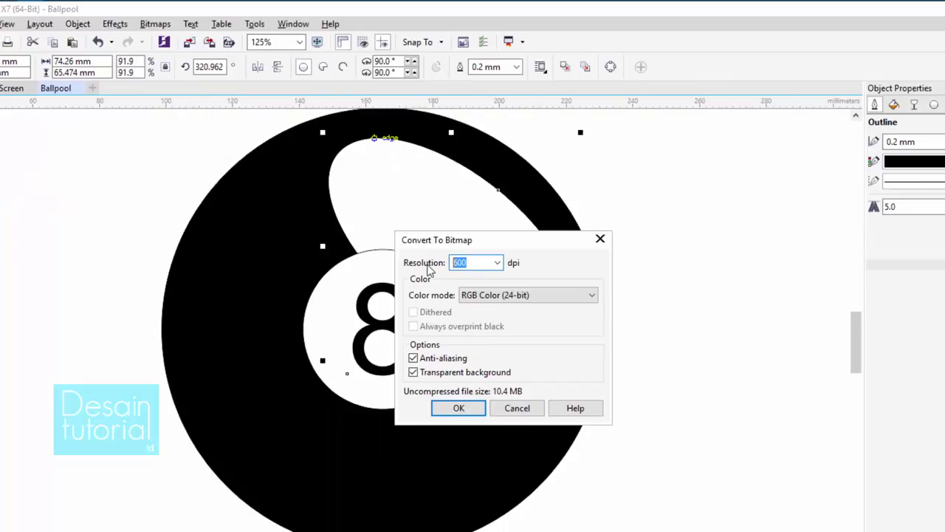
{"action": "type", "text": "3"}
{"action": "left_click", "coordinate": [458, 407]}
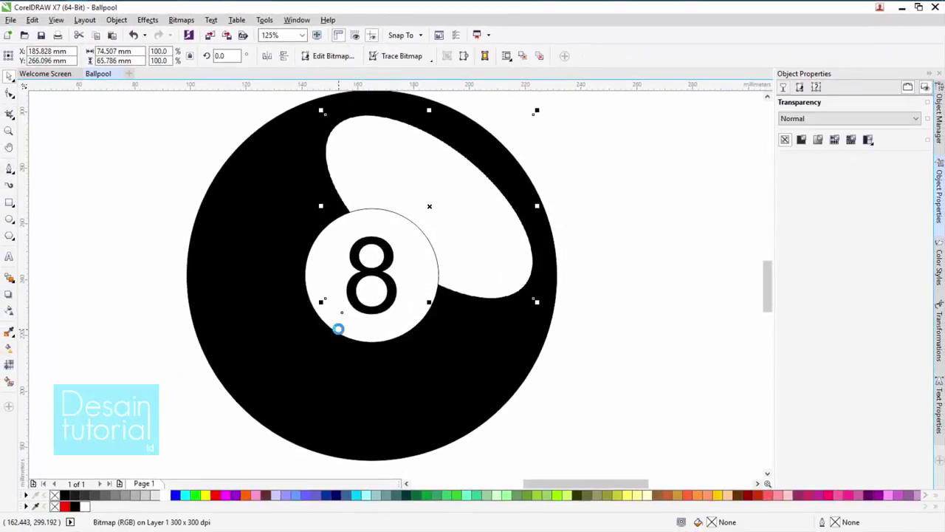
- Apply a Gaussian Blur to the white ellipse bitmap, reducing the radius until it forms a soft, well-defined glow
{"action": "left_click", "coordinate": [181, 20]}
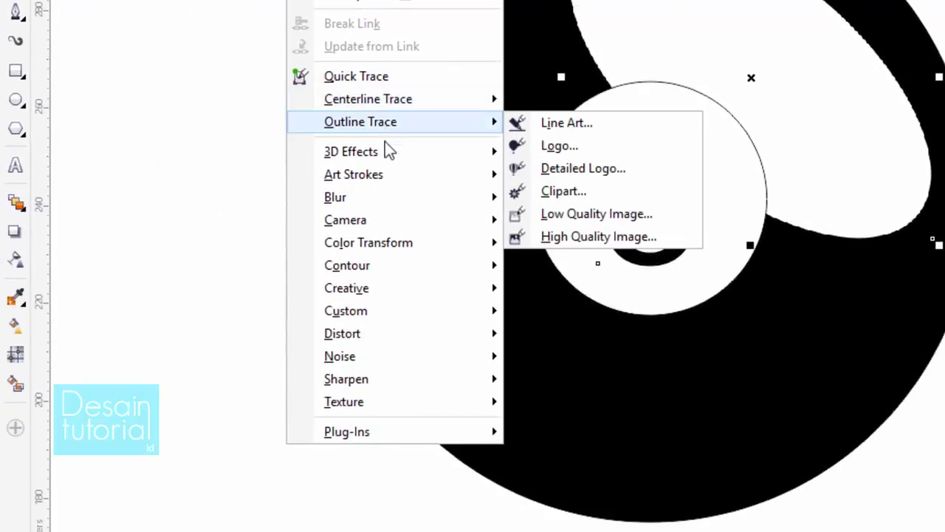
{"action": "mouse_move", "coordinate": [387, 457]}
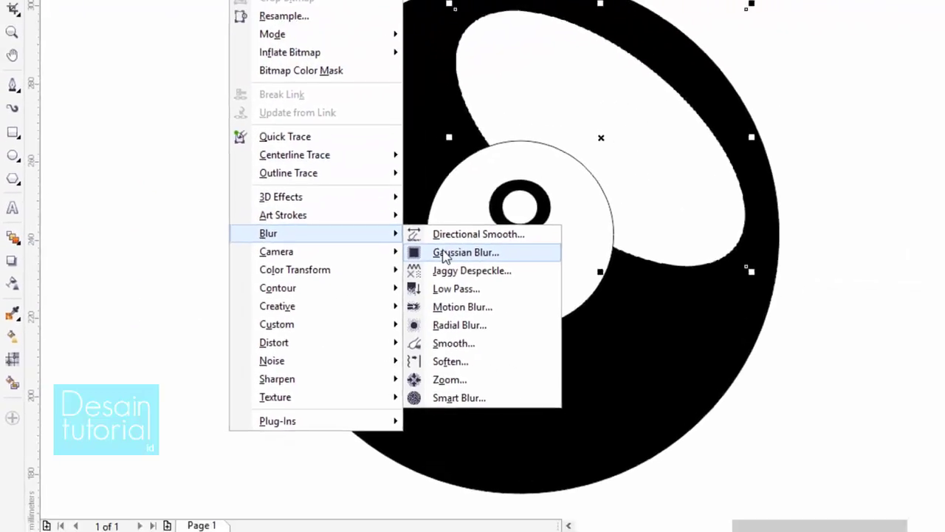
{"action": "left_click", "coordinate": [550, 220]}
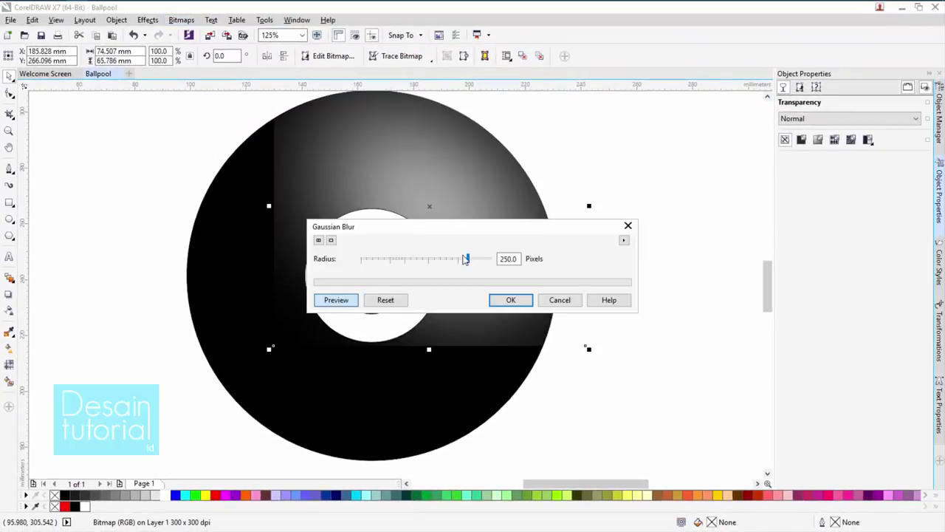
{"action": "left_click_drag", "start_coordinate": [465, 259], "coordinate": [672, 314]}
{"action": "left_click", "coordinate": [710, 381]}
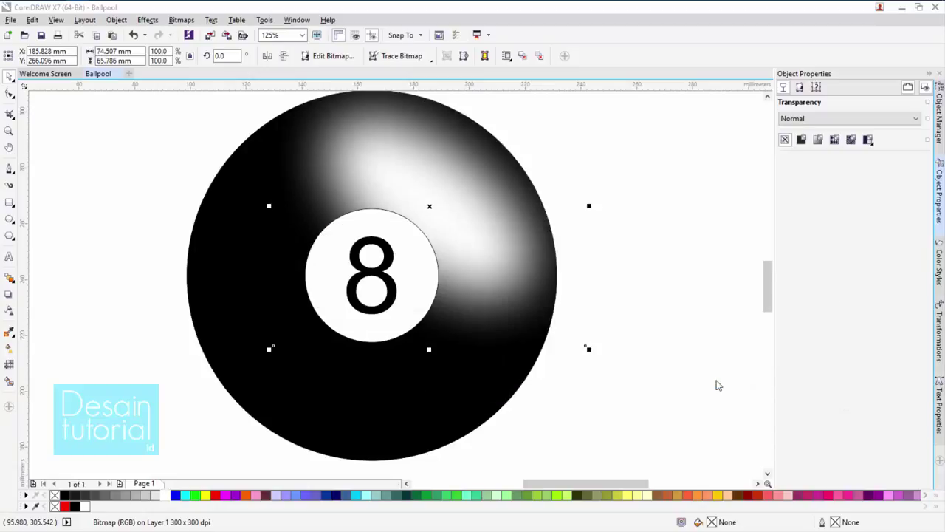
- Shift the blurred highlight slightly down toward the small circle and PowerClip it inside the large black circle
{"action": "left_click_drag", "start_coordinate": [434, 206], "coordinate": [424, 211]}
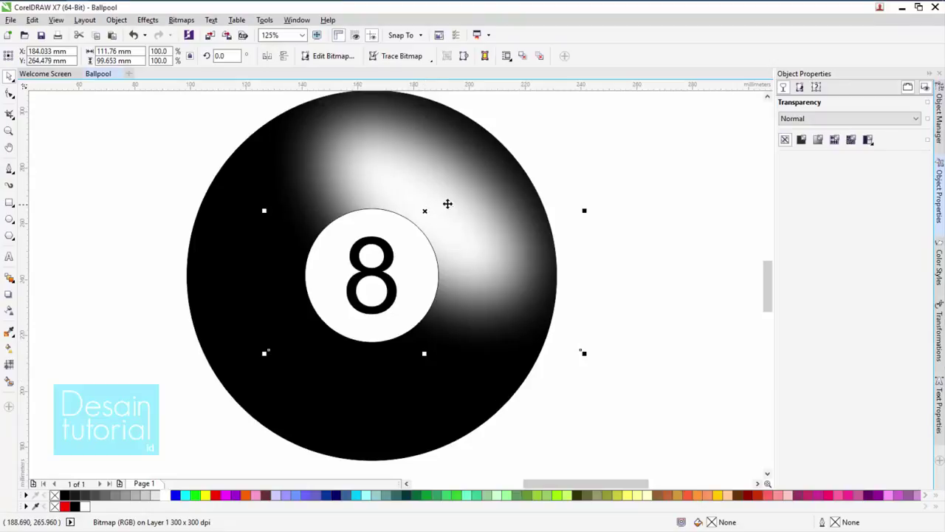
{"action": "right_click", "coordinate": [488, 211]}
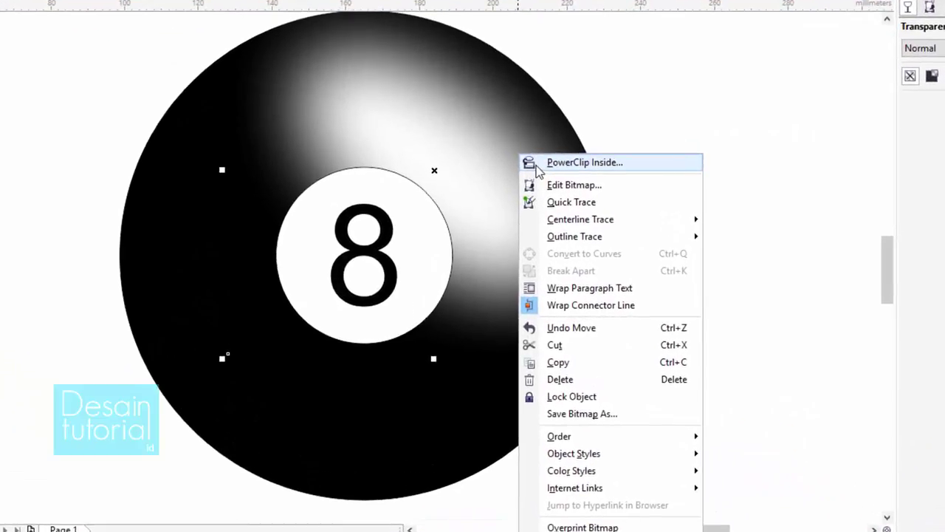
{"action": "left_click", "coordinate": [537, 164]}
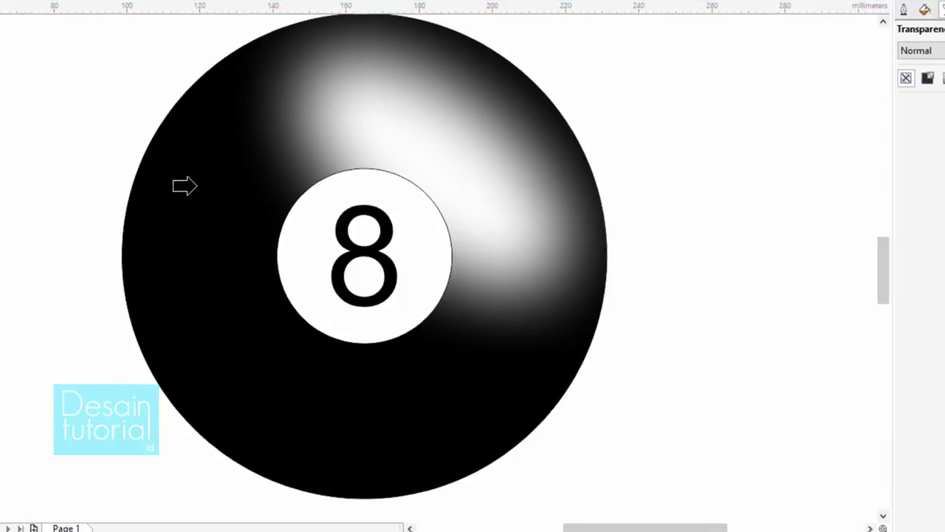
{"action": "left_click", "coordinate": [182, 186]}
{"action": "left_click", "coordinate": [560, 125]}
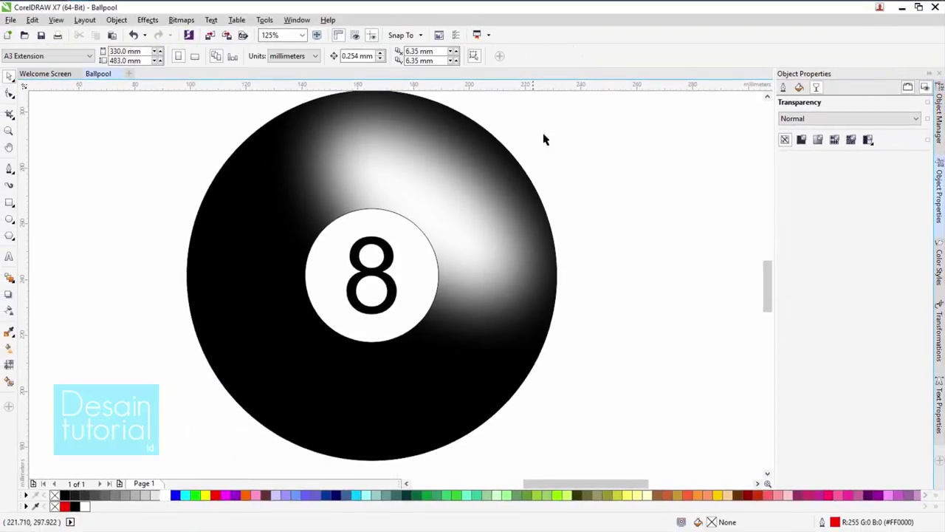
- Remove the outline from the small white circle behind the 8
{"action": "scroll", "coordinate": [405, 157], "scroll_direction": "down", "scroll_amount": 2}
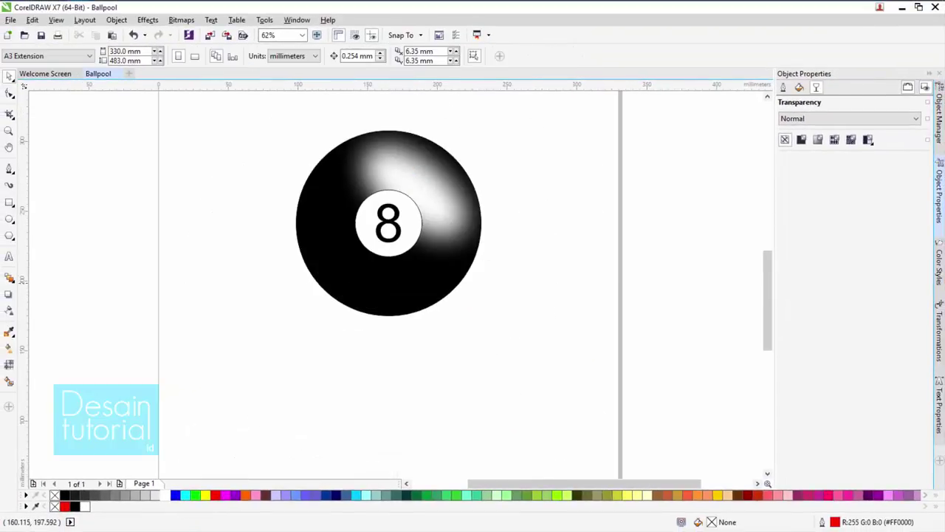
{"action": "left_click", "coordinate": [417, 214]}
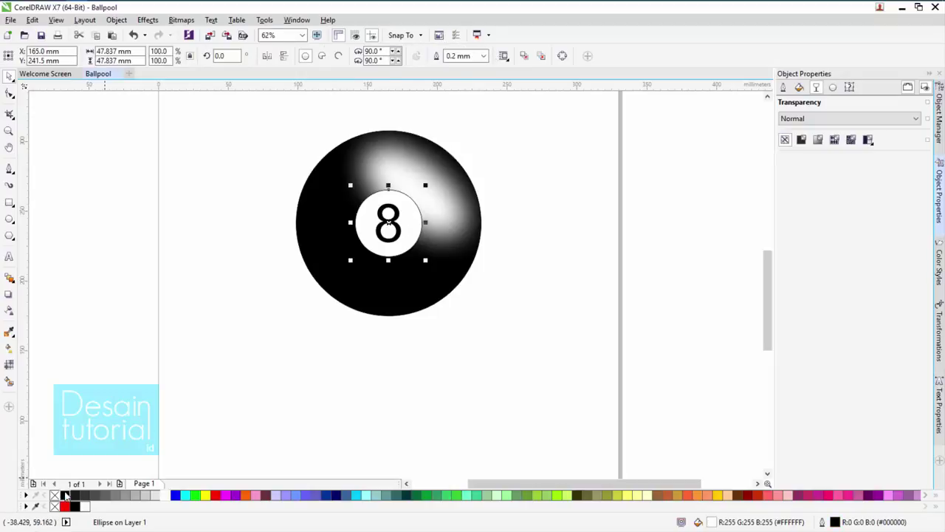
{"action": "left_click", "coordinate": [388, 350]}
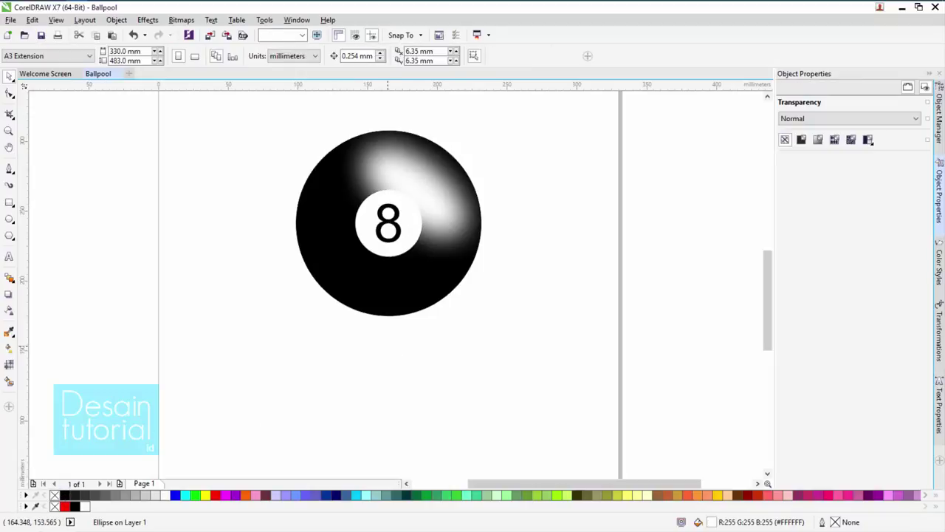
{"action": "left_click", "coordinate": [9, 168]}
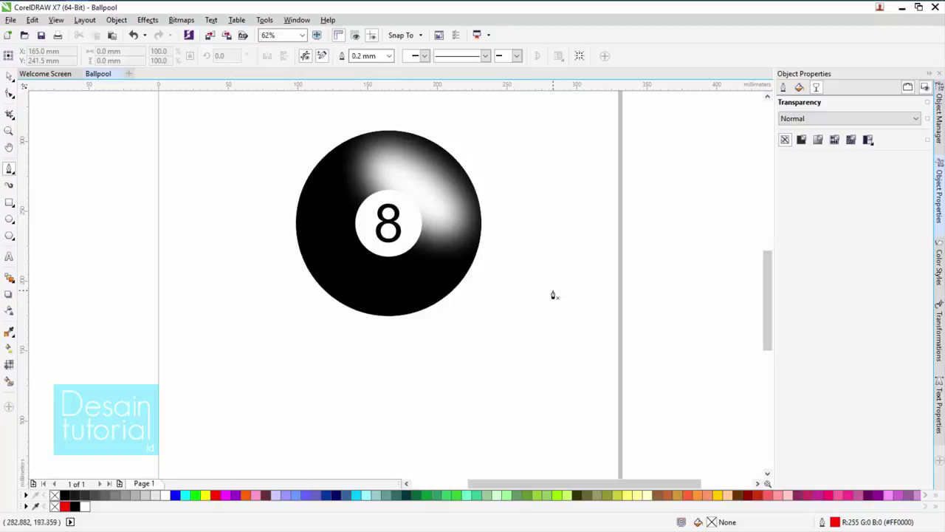
{"action": "scroll", "coordinate": [433, 140], "scroll_direction": "up", "scroll_amount": 2}
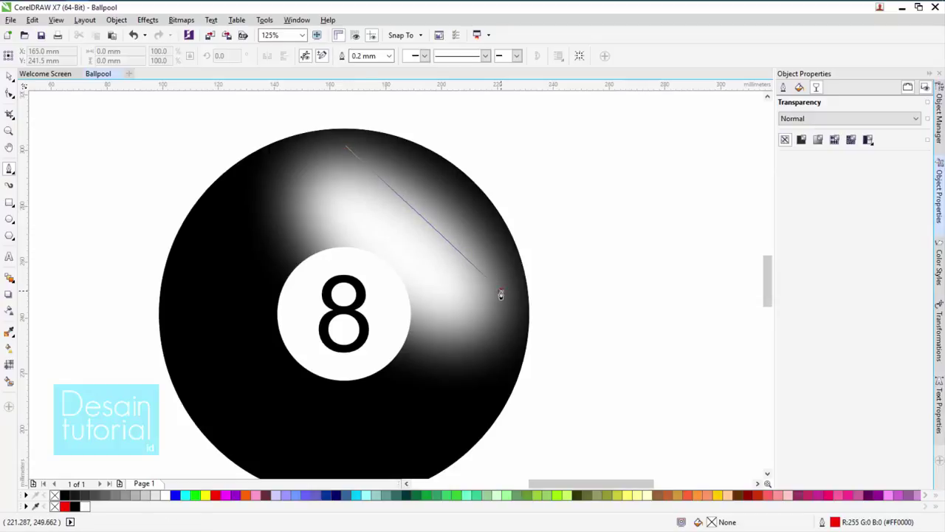
{"action": "left_click_drag", "start_coordinate": [501, 294], "coordinate": [520, 417]}
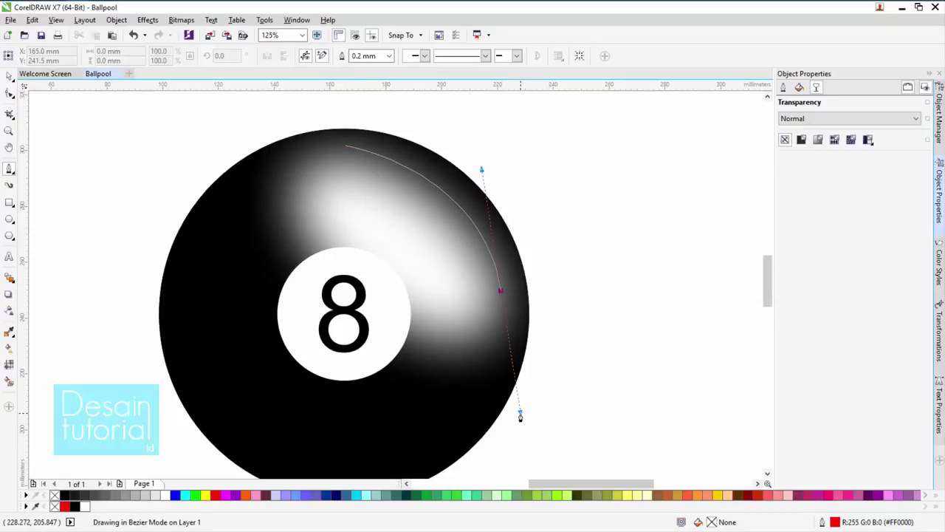
{"action": "key", "text": "space"}
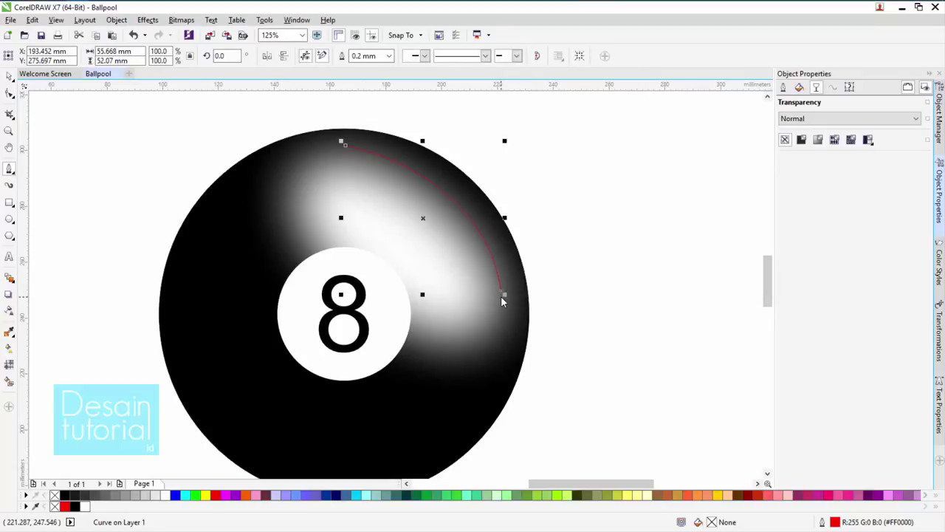
{"action": "key", "text": "Escape"}
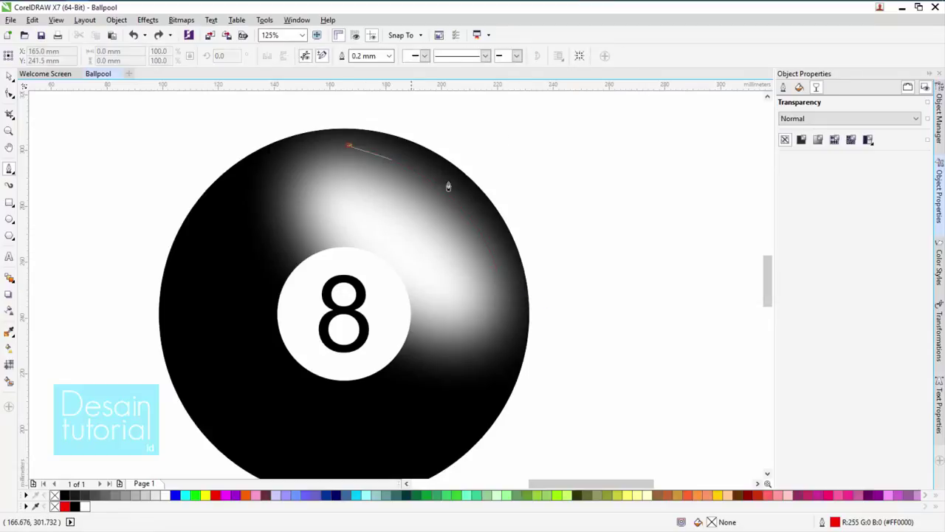
- Draw a closed curved highlight about 55 by 52 mm along the ball's upper-right edge with the Pen tool and fill it white
{"action": "left_click_drag", "start_coordinate": [502, 291], "coordinate": [537, 419]}
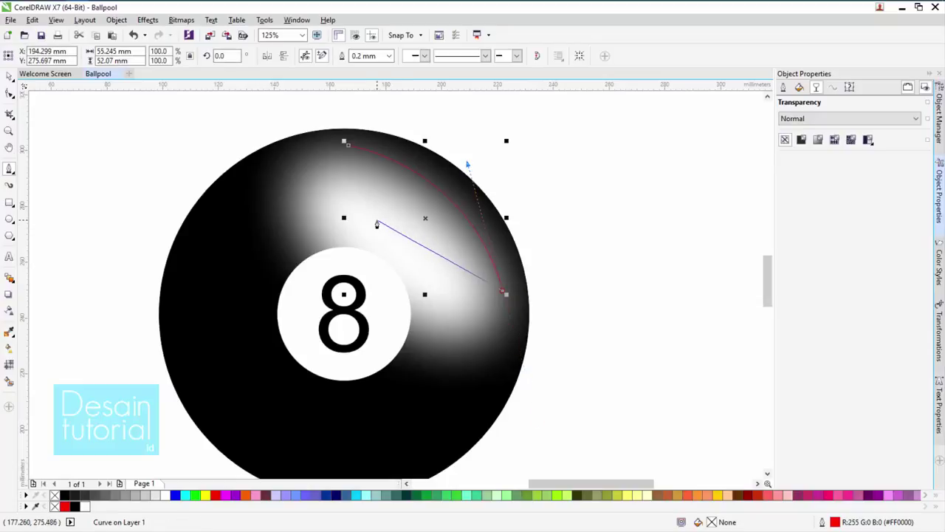
{"action": "mouse_move", "coordinate": [374, 211]}
{"action": "left_mouse_down"}
{"action": "mouse_move", "coordinate": [327, 218]}
{"action": "mouse_move", "coordinate": [322, 235]}
{"action": "left_mouse_up"}
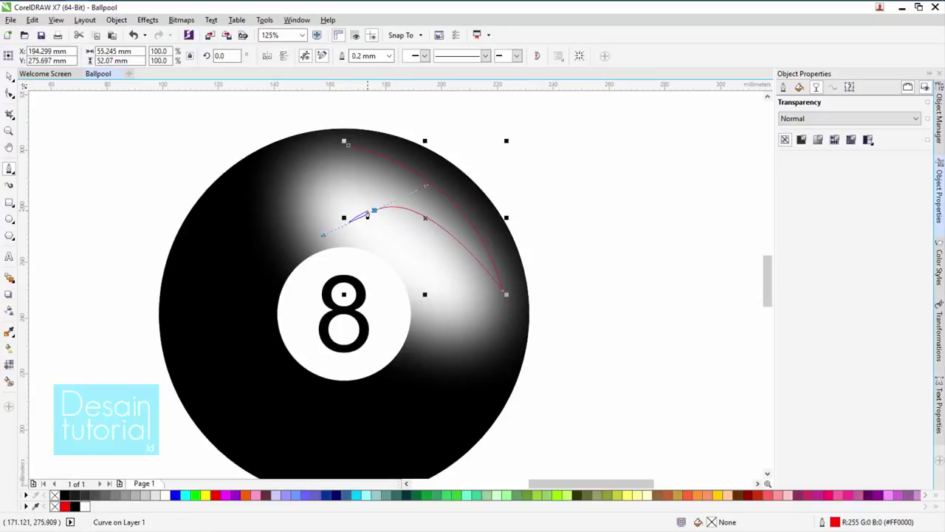
{"action": "left_click", "coordinate": [347, 146]}
{"action": "left_click", "coordinate": [166, 495]}
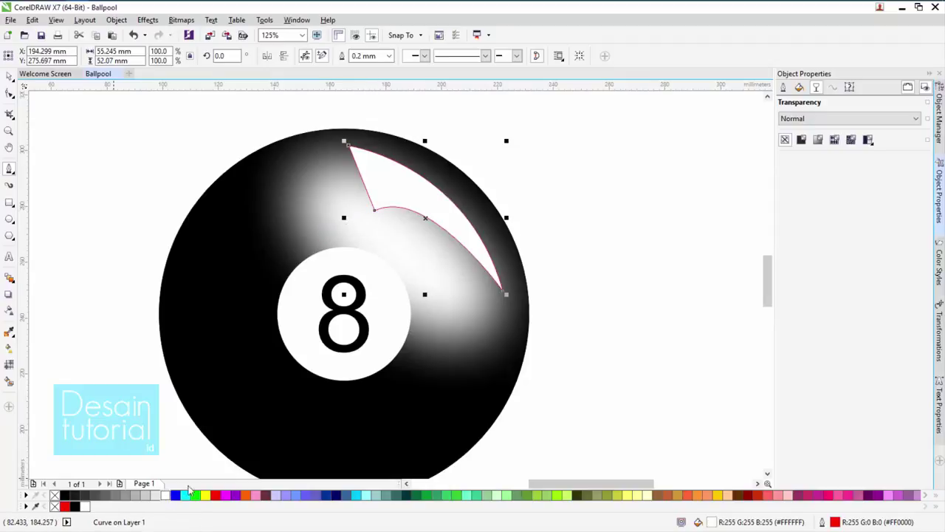
- Draw a closed crescent about 91 by 24 mm along the ball's lower edge, fill it white and remove its outline
{"action": "scroll", "coordinate": [447, 209], "scroll_direction": "down", "scroll_amount": 2}
{"action": "scroll", "coordinate": [414, 322], "scroll_direction": "up", "scroll_amount": 2}
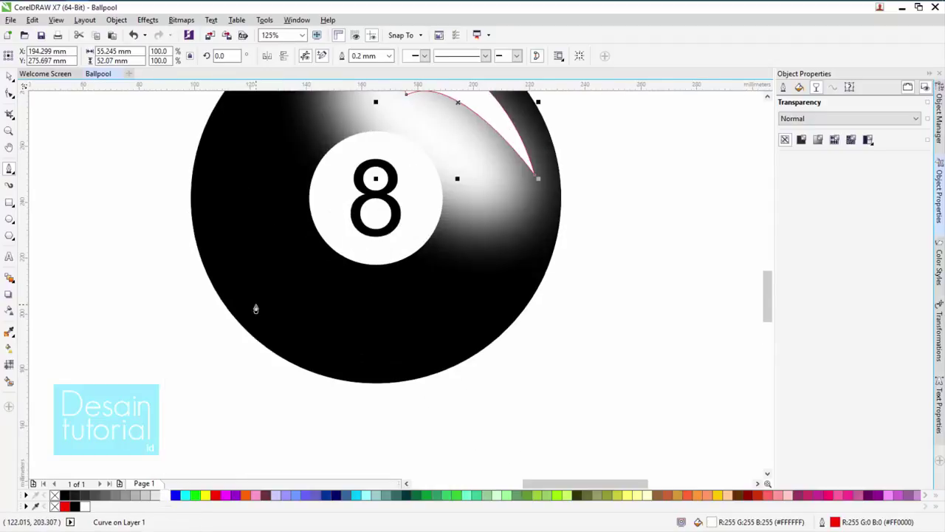
{"action": "left_click", "coordinate": [250, 302]}
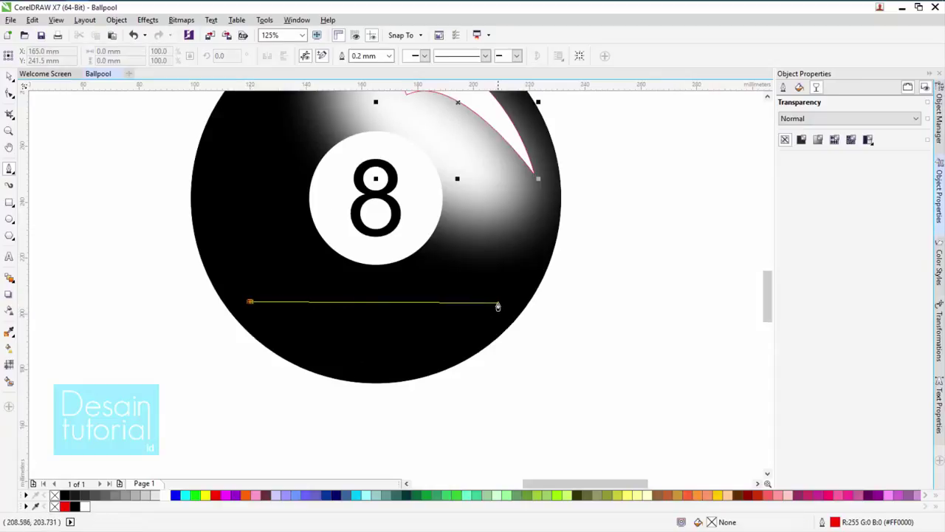
{"action": "left_click_drag", "start_coordinate": [498, 304], "coordinate": [622, 161]}
{"action": "left_click_drag", "start_coordinate": [500, 299], "coordinate": [509, 313]}
{"action": "left_click_drag", "start_coordinate": [249, 301], "coordinate": [391, 409]}
{"action": "left_click", "coordinate": [167, 497]}
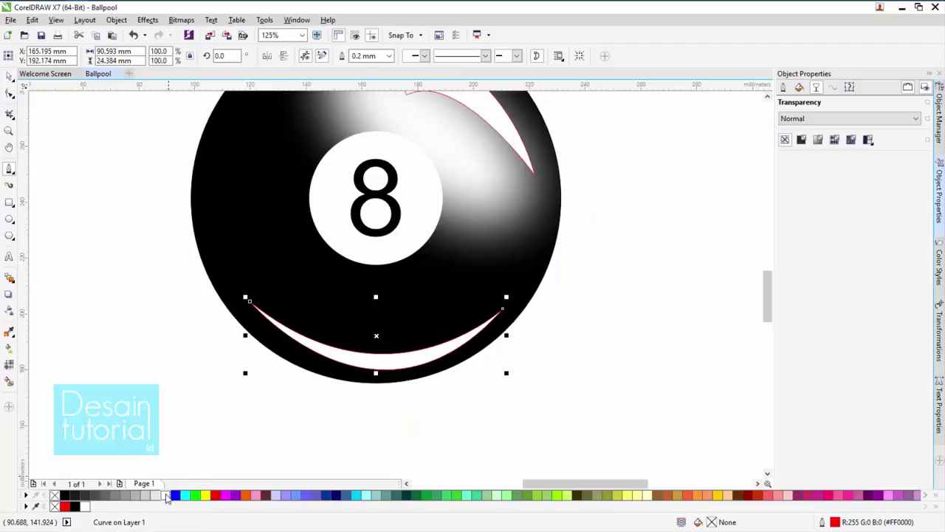
{"action": "right_click", "coordinate": [56, 496]}
- Remove the outline from the curved white highlight near the ball's upper-right edge
{"action": "scroll", "coordinate": [184, 439], "scroll_direction": "down", "scroll_amount": 2}
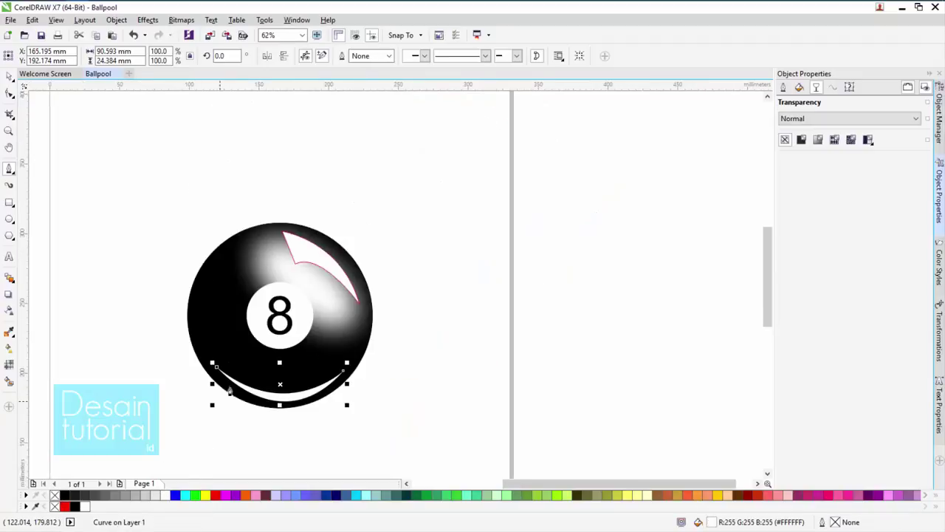
{"action": "left_click", "coordinate": [10, 77]}
{"action": "left_click", "coordinate": [299, 258]}
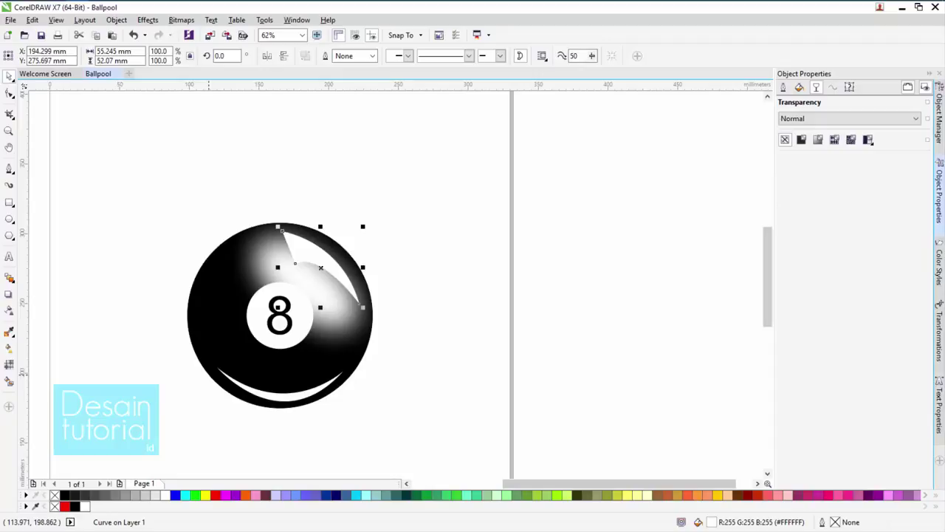
{"action": "scroll", "coordinate": [319, 267], "scroll_direction": "up", "scroll_amount": 2}
{"action": "left_click", "coordinate": [80, 200]}
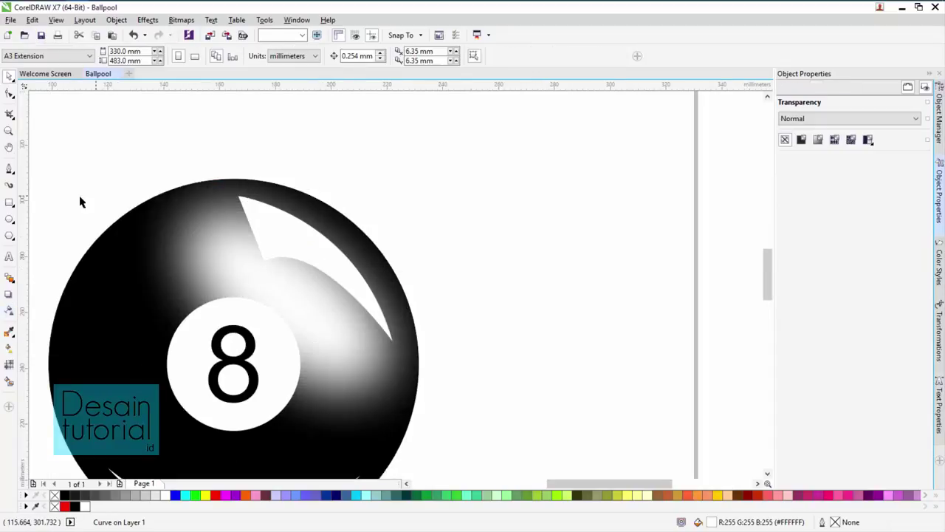
- Apply a linear transparency to the upper highlight fading toward the 8, starting outside the ball's edge with the midpoint close to the start
{"action": "left_click", "coordinate": [271, 266]}
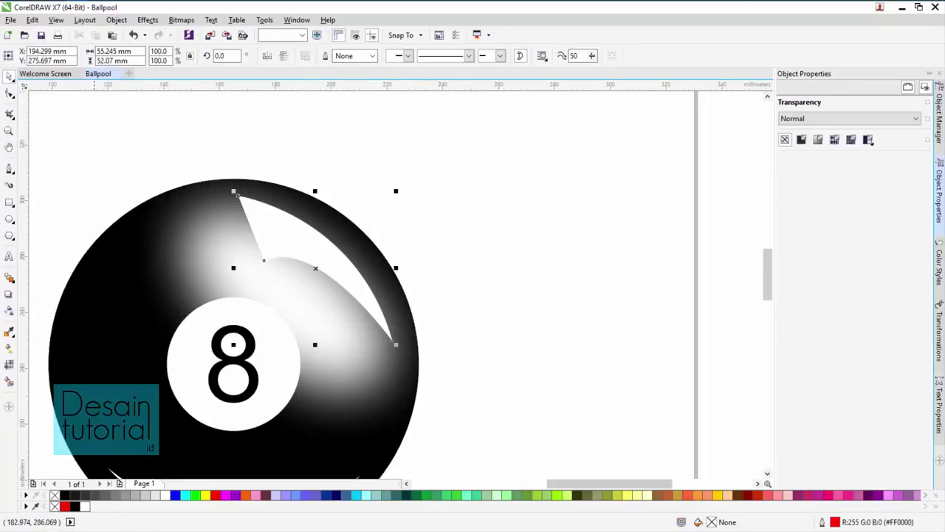
{"action": "left_click", "coordinate": [11, 311]}
{"action": "left_click_drag", "start_coordinate": [321, 213], "coordinate": [272, 261]}
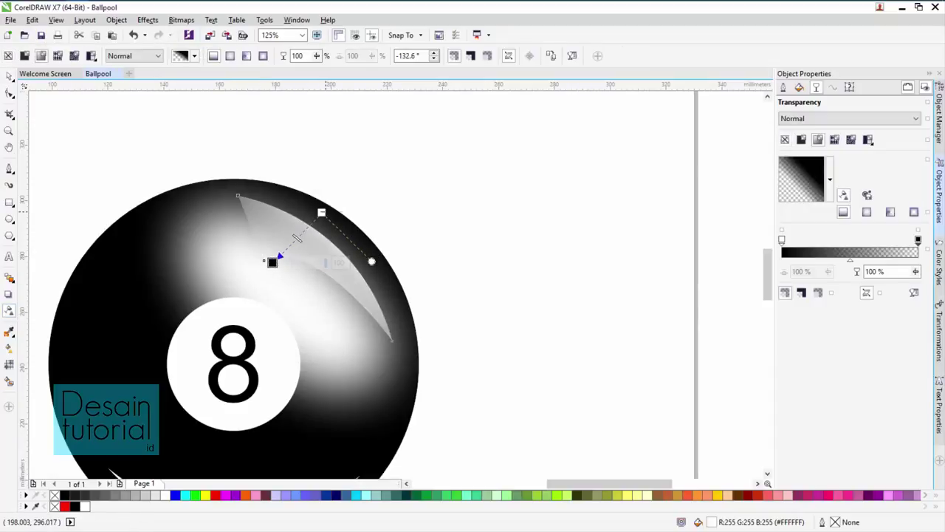
{"action": "left_click_drag", "start_coordinate": [321, 214], "coordinate": [322, 179]}
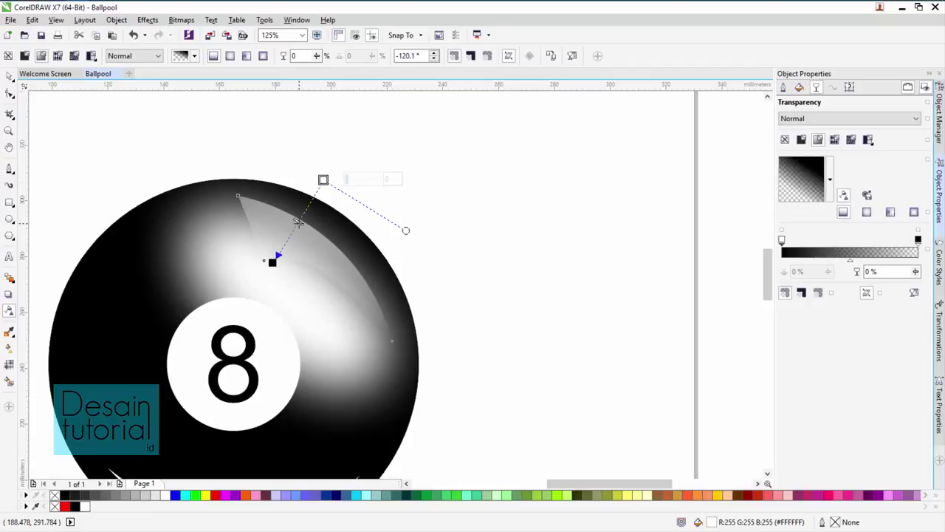
{"action": "left_click_drag", "start_coordinate": [298, 221], "coordinate": [312, 200]}
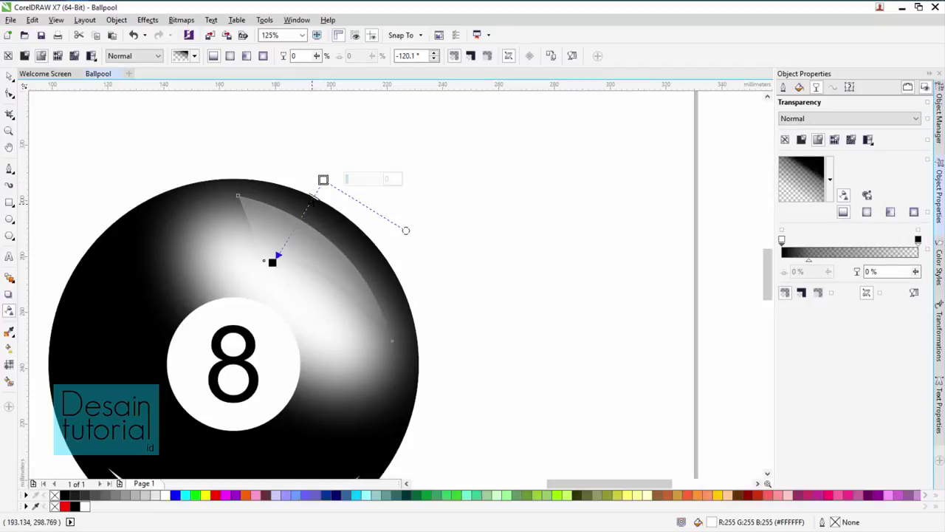
- Apply a linear transparency to the lower crescent, fading straight down past the ball's edge with the midpoint near the start
{"action": "scroll", "coordinate": [332, 212], "scroll_direction": "down", "scroll_amount": 2}
{"action": "left_click", "coordinate": [289, 367]}
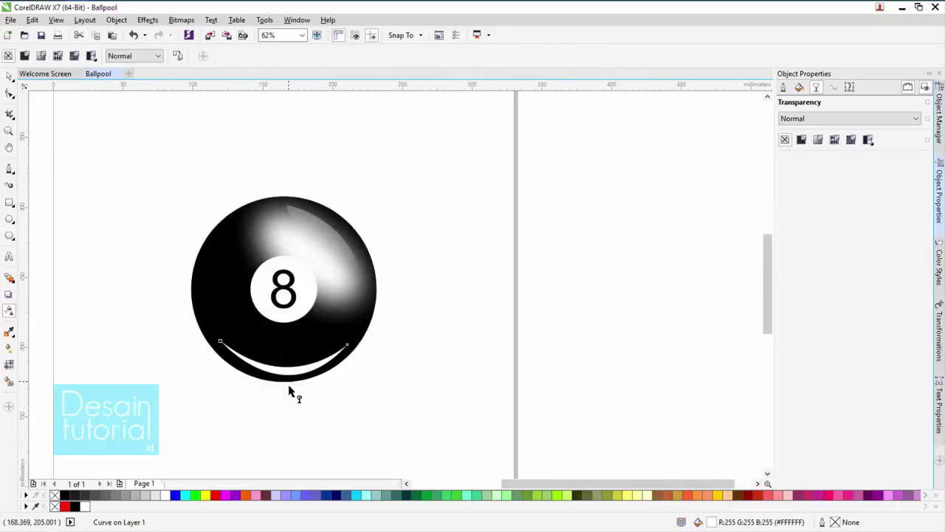
{"action": "left_click_drag", "start_coordinate": [288, 336], "coordinate": [288, 391]}
{"action": "scroll", "coordinate": [288, 392], "scroll_direction": "up", "scroll_amount": 2}
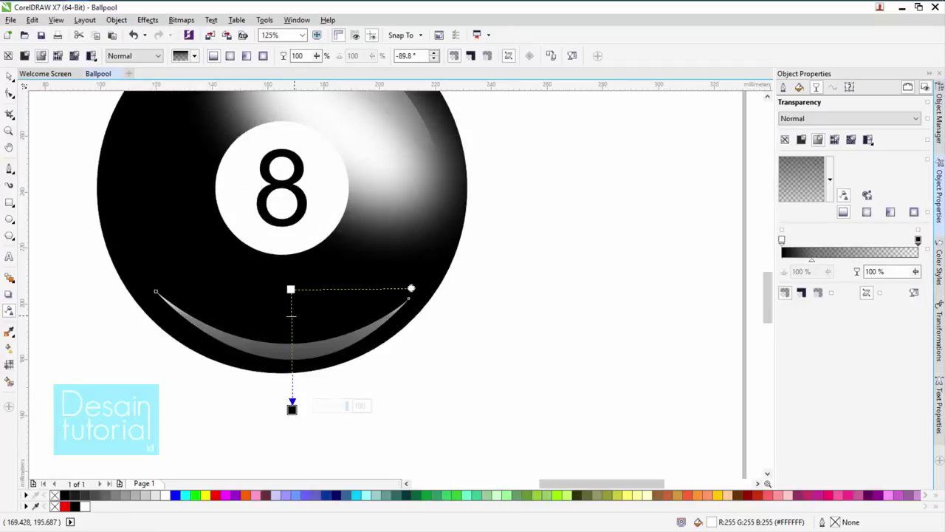
{"action": "scroll", "coordinate": [362, 324], "scroll_direction": "down", "scroll_amount": 2}
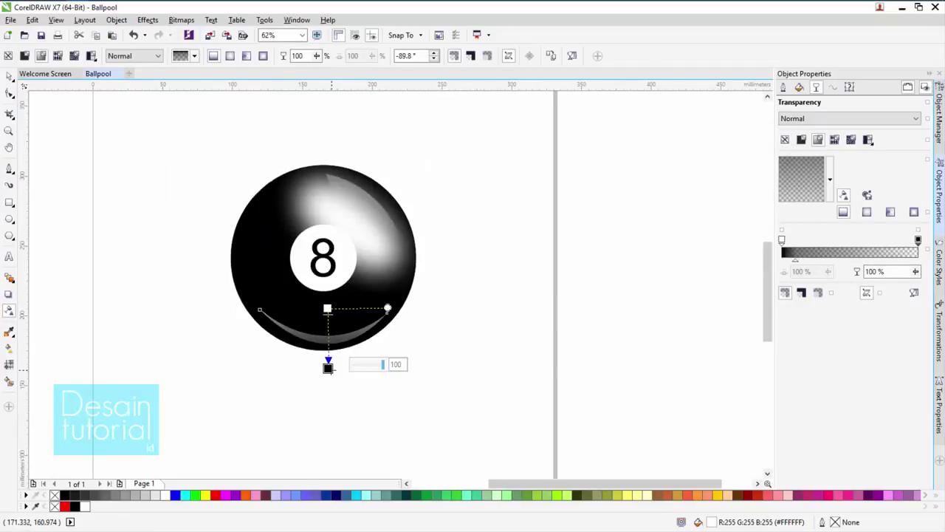
- Adjust the crescent's transparency to start at the small circle's lower edge and end at the ball's lower edge
{"action": "left_click_drag", "start_coordinate": [328, 367], "coordinate": [329, 347]}
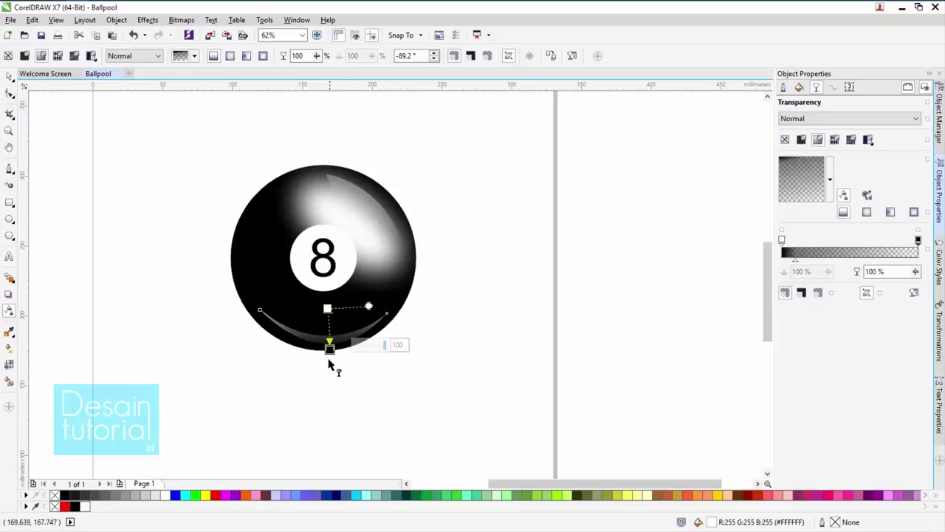
{"action": "left_click_drag", "start_coordinate": [327, 309], "coordinate": [330, 285]}
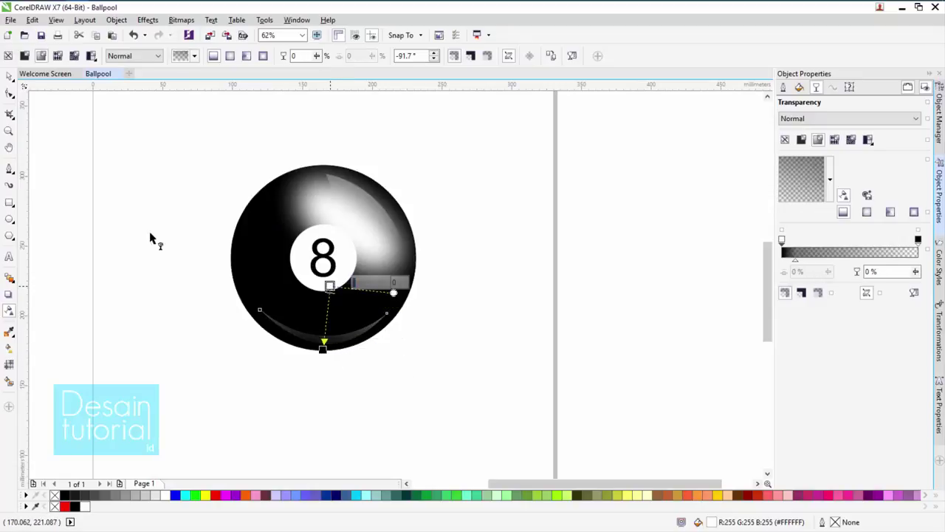
{"action": "left_click", "coordinate": [9, 77]}
{"action": "left_click", "coordinate": [485, 183]}
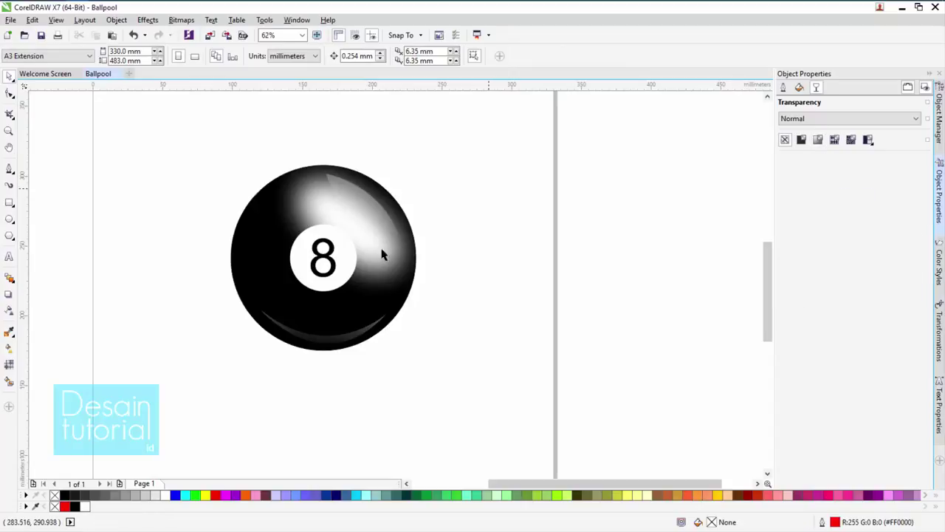
- Apply a slight uniform transparency to the white circle behind the 8
{"action": "left_click", "coordinate": [350, 265]}
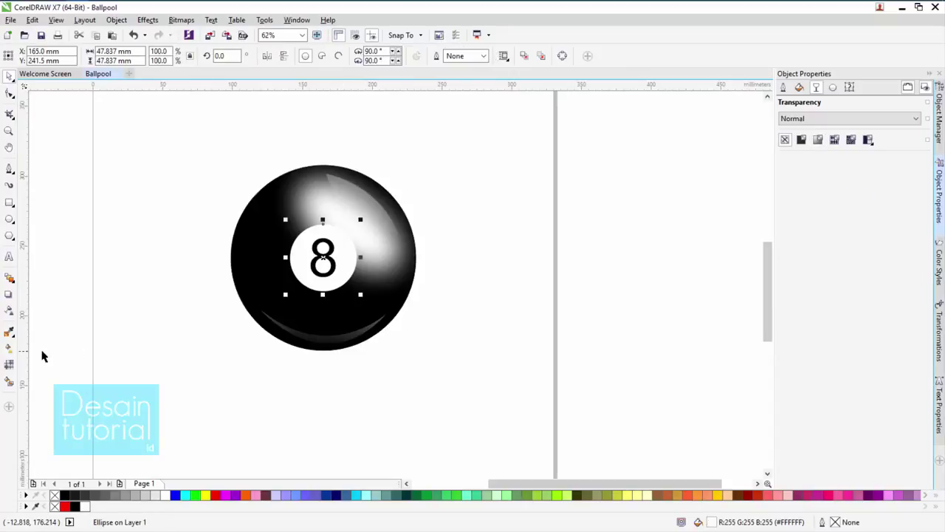
{"action": "left_click", "coordinate": [10, 313]}
{"action": "left_click", "coordinate": [24, 55]}
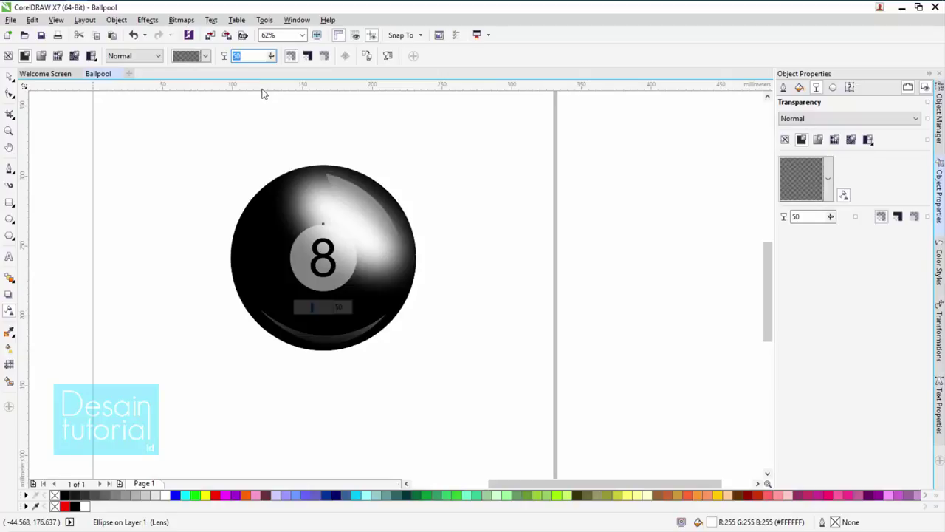
{"action": "left_click", "coordinate": [293, 158]}
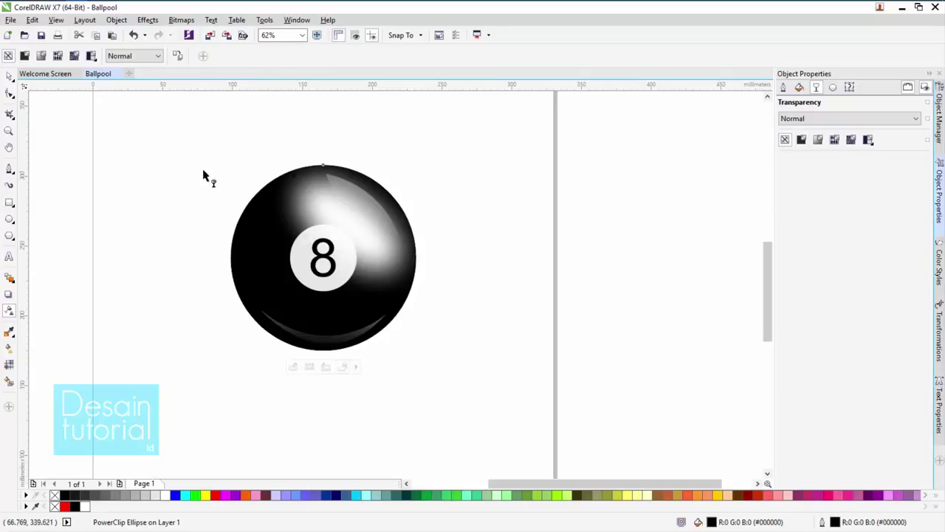
{"action": "key", "text": "space"}
{"action": "left_click", "coordinate": [308, 153]}
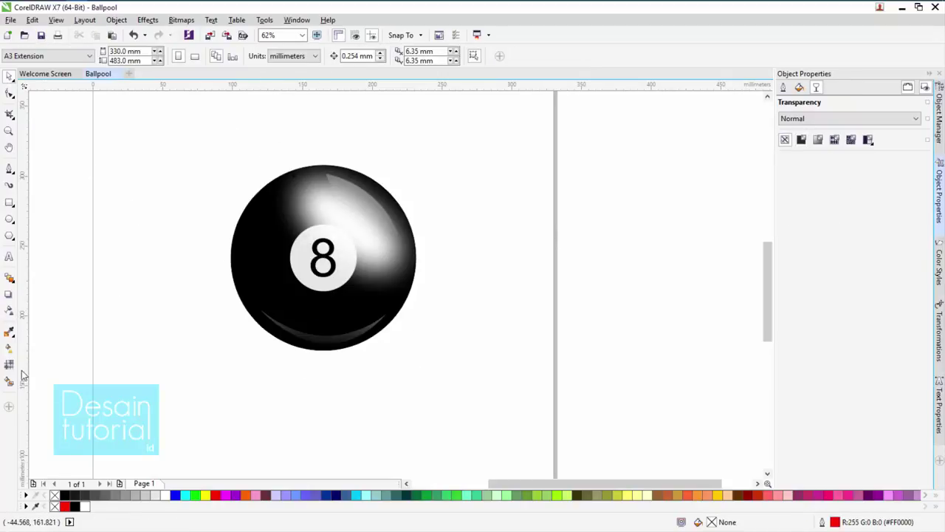
- Add a perspective drop shadow to the ball, cast from its lower edge toward the left and slightly upward
{"action": "left_click", "coordinate": [260, 251]}
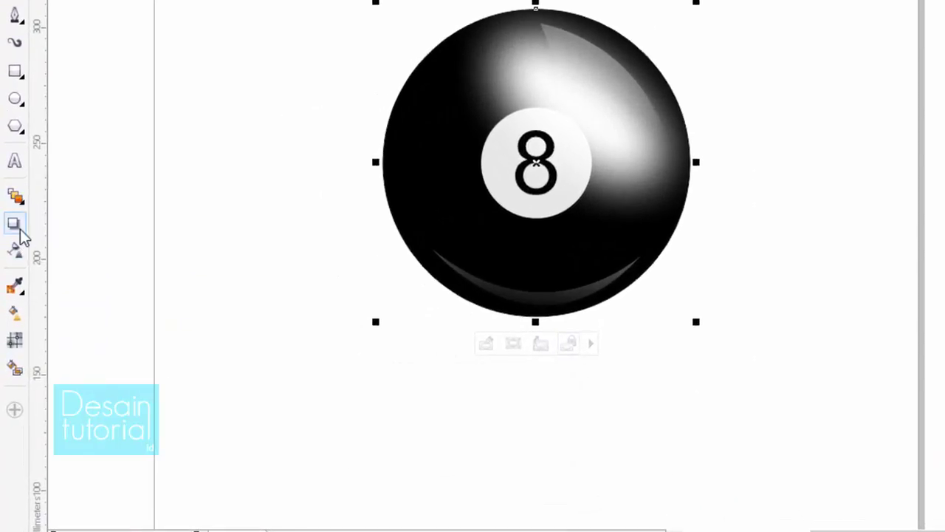
{"action": "left_click", "coordinate": [16, 227]}
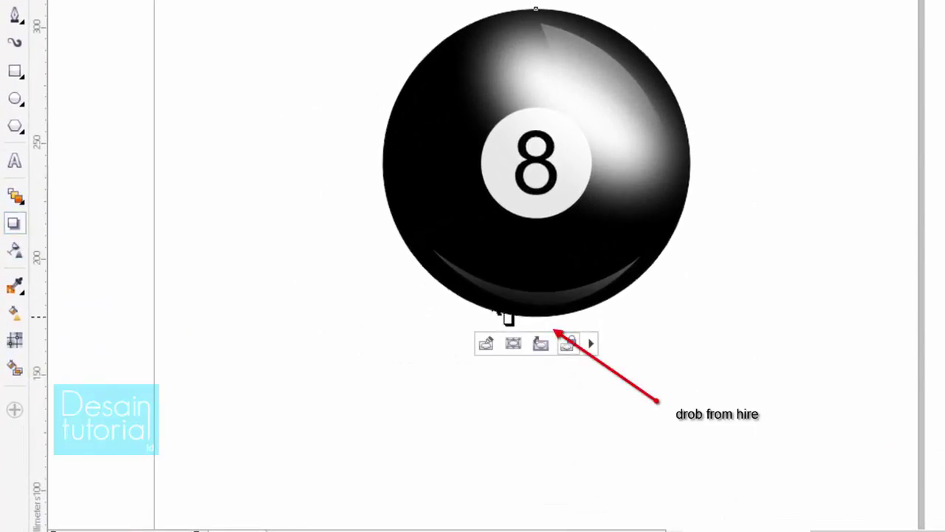
{"action": "left_click_drag", "start_coordinate": [243, 190], "coordinate": [251, 201]}
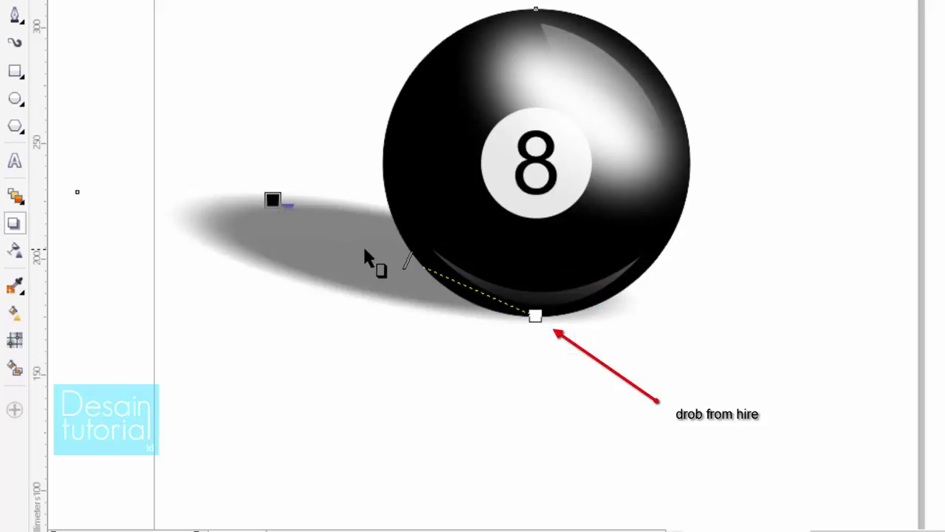
- Adjust the upper curved highlight's linear transparency to start outside the ball's upper-right edge and end just above the 8 circle
{"action": "key", "text": "F10"}
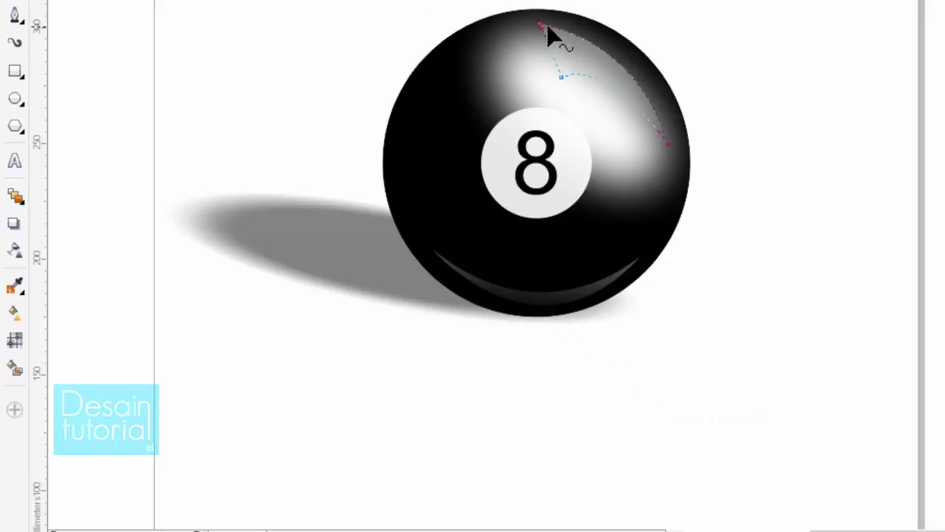
{"action": "left_click", "coordinate": [15, 250]}
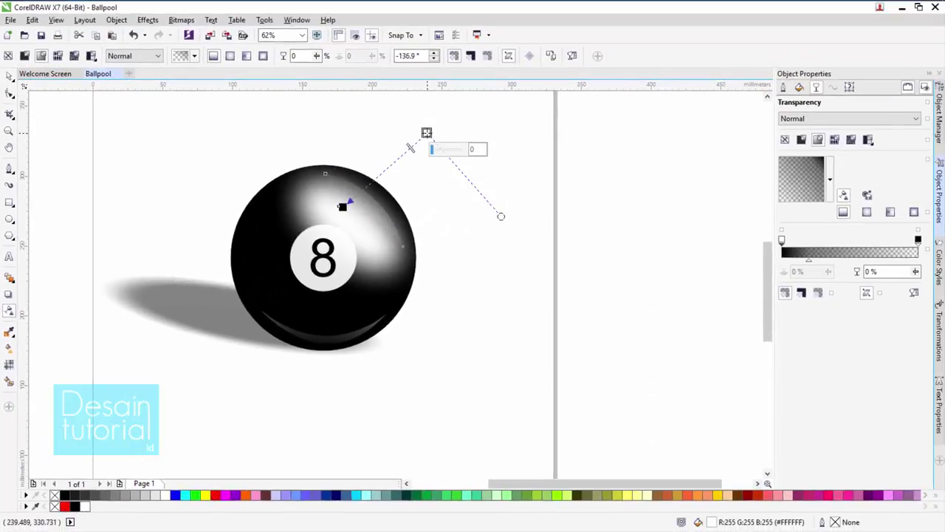
{"action": "key", "text": "space"}
{"action": "left_click", "coordinate": [583, 225]}
{"action": "scroll", "coordinate": [583, 225], "scroll_direction": "down", "scroll_amount": 2}
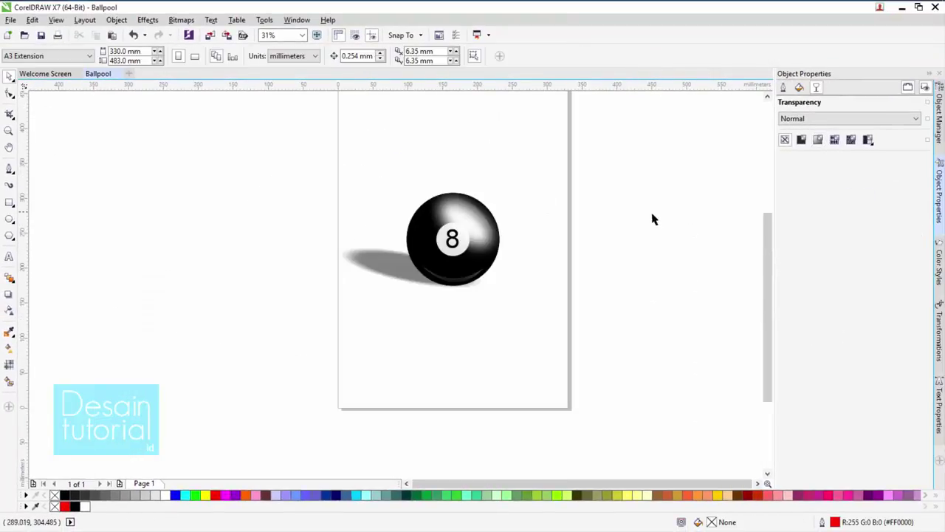
- Add the artistic text "Desain Tutorial" in 24 pt Arial to the right of the ball
{"action": "scroll", "coordinate": [653, 219], "scroll_direction": "up", "scroll_amount": 2}
{"action": "left_click", "coordinate": [9, 256]}
{"action": "left_click", "coordinate": [399, 251]}
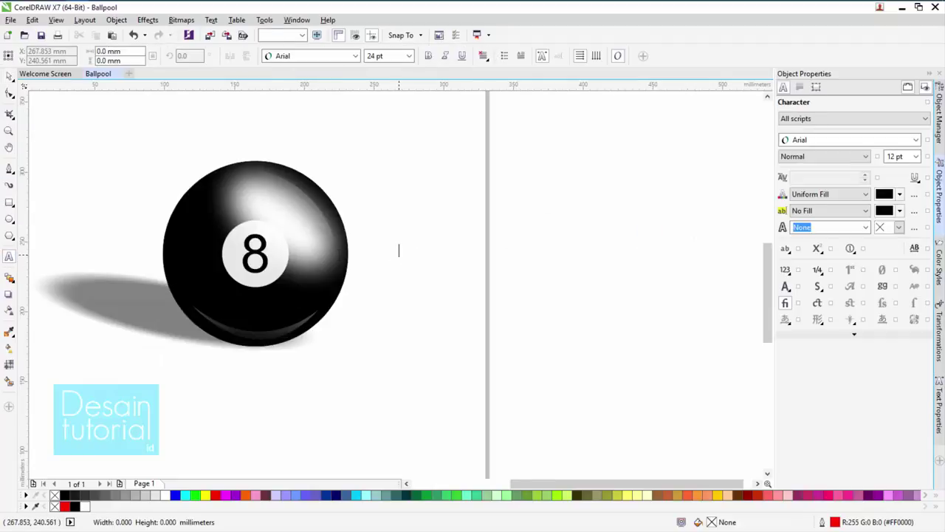
{"action": "type", "text": "Desain Tutorial"}
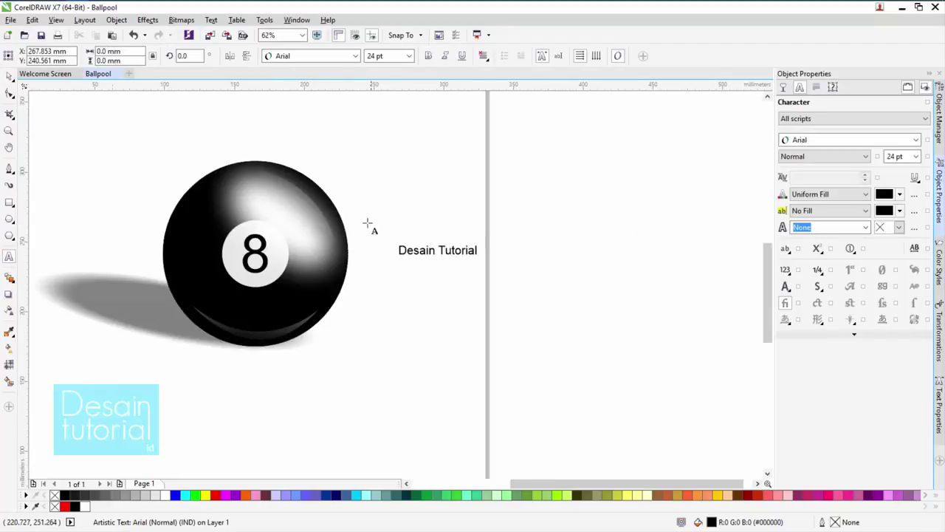
{"action": "left_click", "coordinate": [9, 76]}
{"action": "left_click_drag", "start_coordinate": [394, 262], "coordinate": [385, 260]}
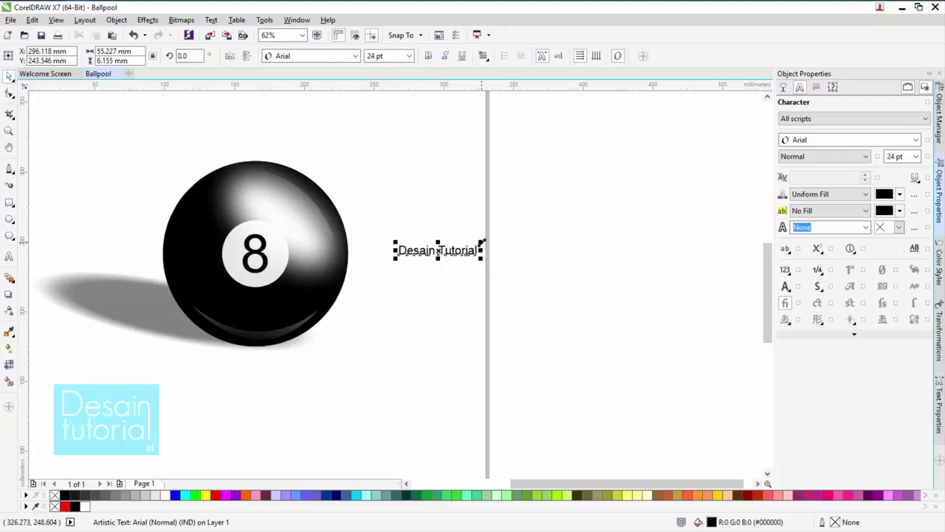
{"action": "left_click", "coordinate": [453, 295]}
- Draw a white-filled rectangle about 402 by 213 mm around the ball and text, and send it behind them
{"action": "scroll", "coordinate": [454, 295], "scroll_direction": "down", "scroll_amount": 2}
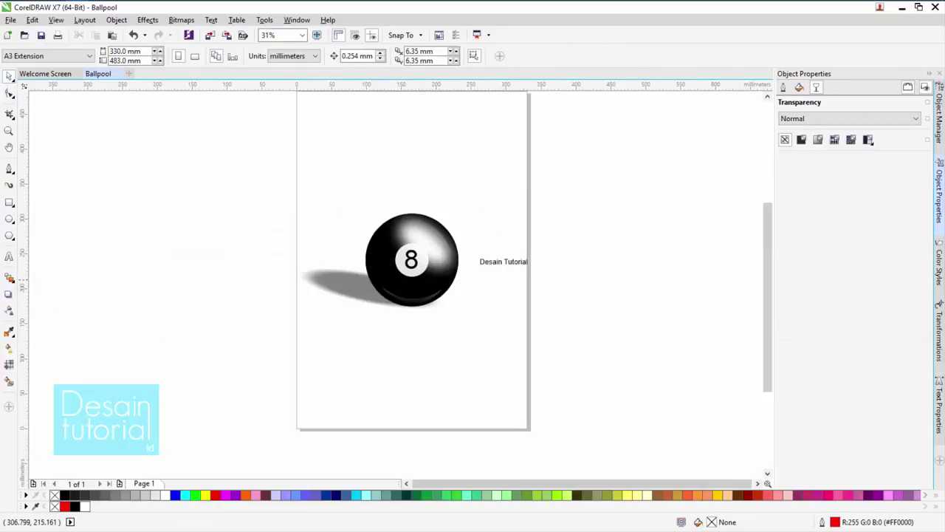
{"action": "mouse_move", "coordinate": [279, 194]}
{"action": "left_mouse_down"}
{"action": "mouse_move", "coordinate": [500, 289]}
{"action": "mouse_move", "coordinate": [563, 329]}
{"action": "mouse_move", "coordinate": [563, 342]}
{"action": "left_mouse_up"}
{"action": "left_click", "coordinate": [164, 494]}
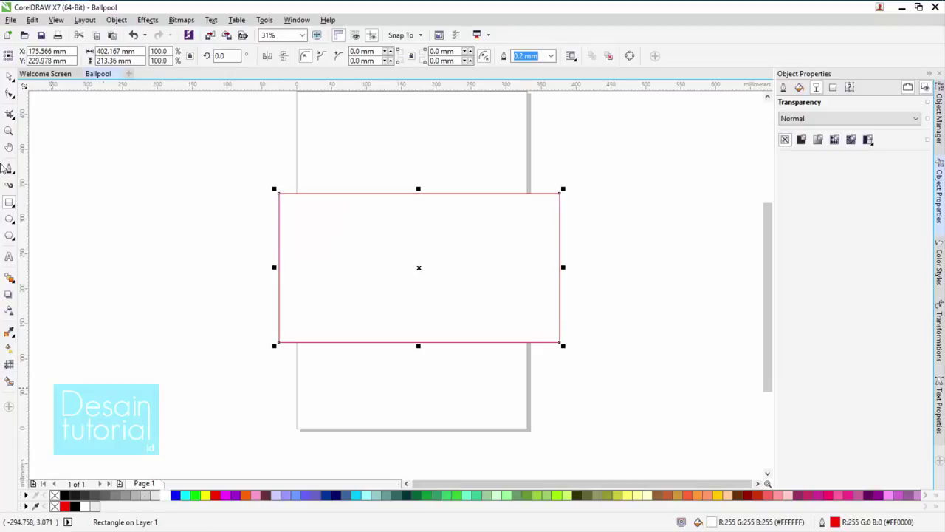
{"action": "key", "text": "shift+Page_Down"}
- Stretch the white rectangle upward to about 260 mm tall and shift it slightly right and down
{"action": "left_click_drag", "start_coordinate": [418, 189], "coordinate": [422, 154]}
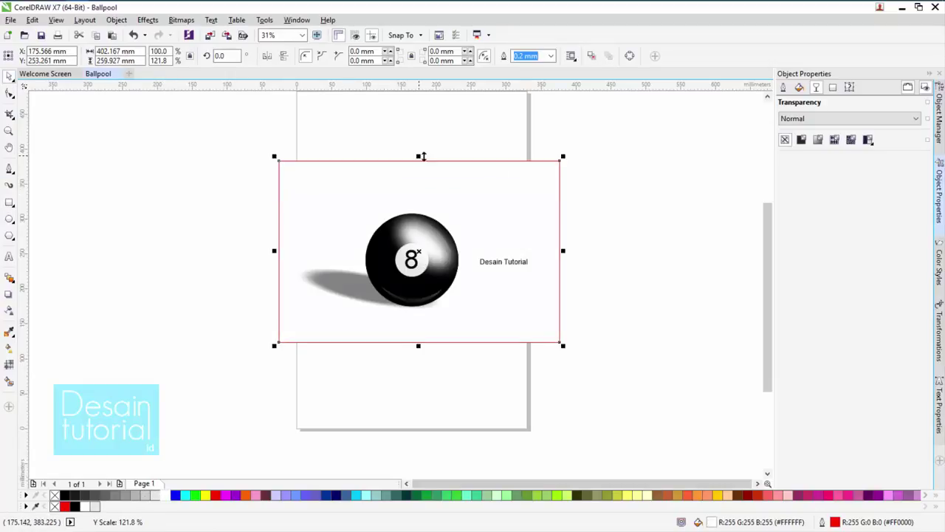
{"action": "key", "text": "Escape"}
{"action": "scroll", "coordinate": [439, 243], "scroll_direction": "up", "scroll_amount": 2}
{"action": "scroll", "coordinate": [434, 268], "scroll_direction": "down", "scroll_amount": 2}
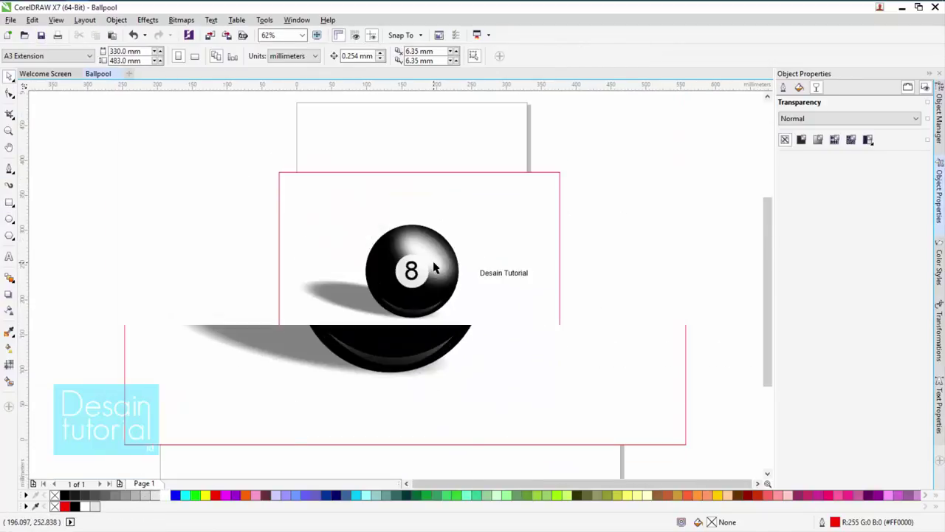
{"action": "left_click", "coordinate": [365, 185]}
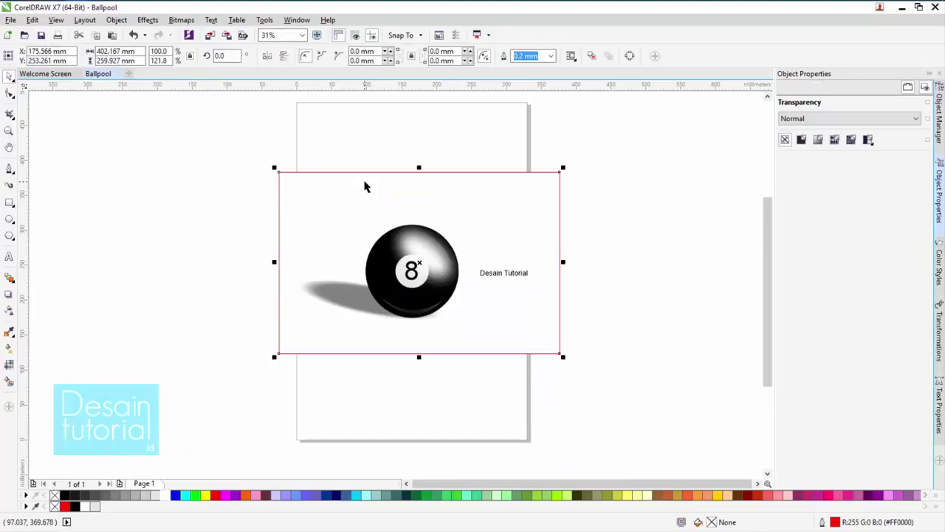
{"action": "left_click_drag", "start_coordinate": [527, 235], "coordinate": [533, 241]}
{"action": "left_click", "coordinate": [643, 279]}
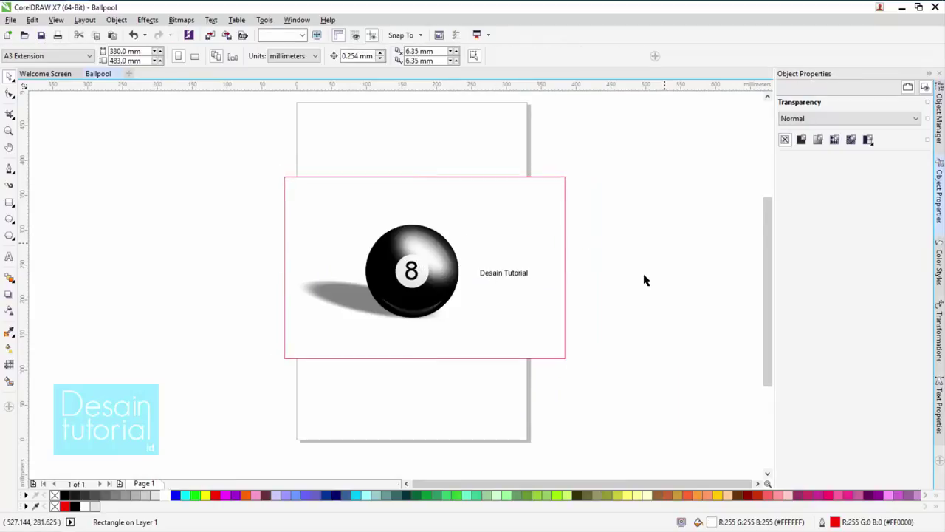
- Apply a mesh fill to the background rectangle, adding grid intersections at its upper right and lower left for a 4 by 4 mesh
{"action": "left_click", "coordinate": [9, 365]}
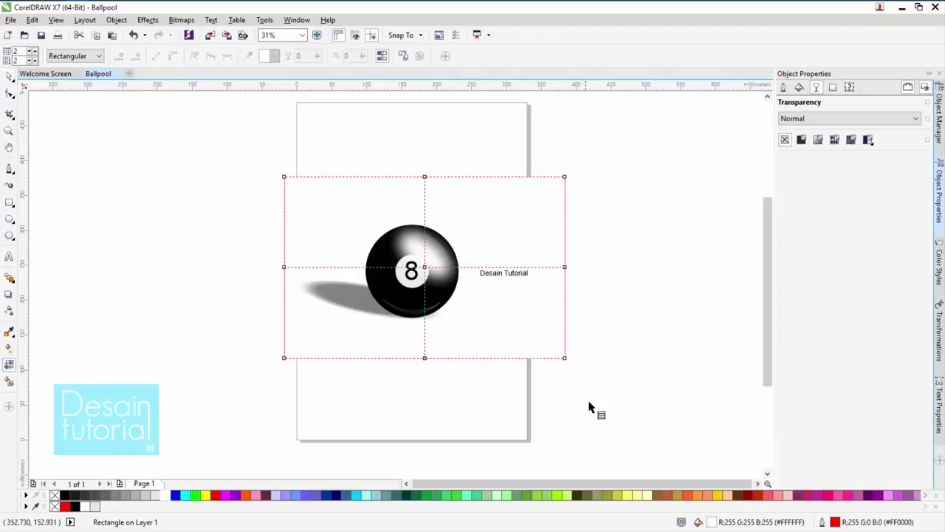
{"action": "double_click", "coordinate": [497, 218]}
{"action": "double_click", "coordinate": [327, 323]}
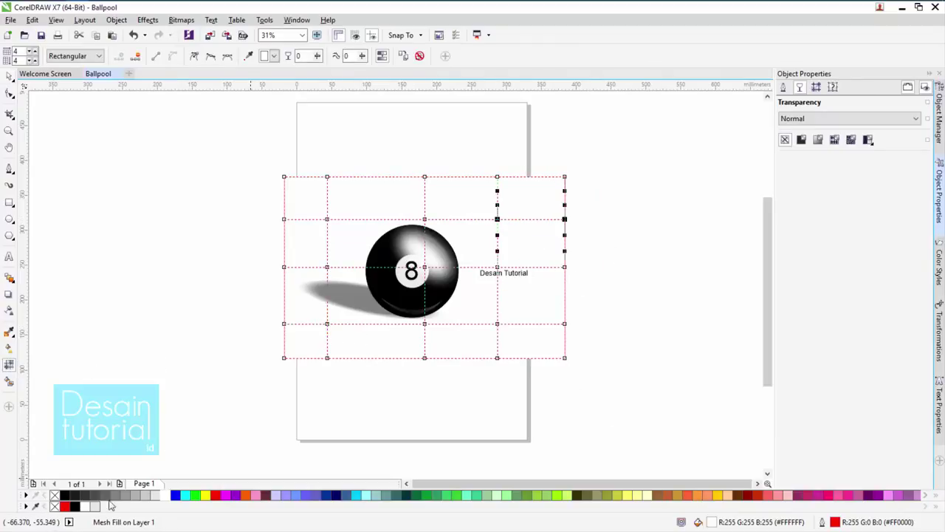
- Color the upper-right mesh intersection and the left half of the background's bottom edge very light grey
{"action": "left_click", "coordinate": [155, 496]}
{"action": "left_click_drag", "start_coordinate": [464, 396], "coordinate": [252, 330]}
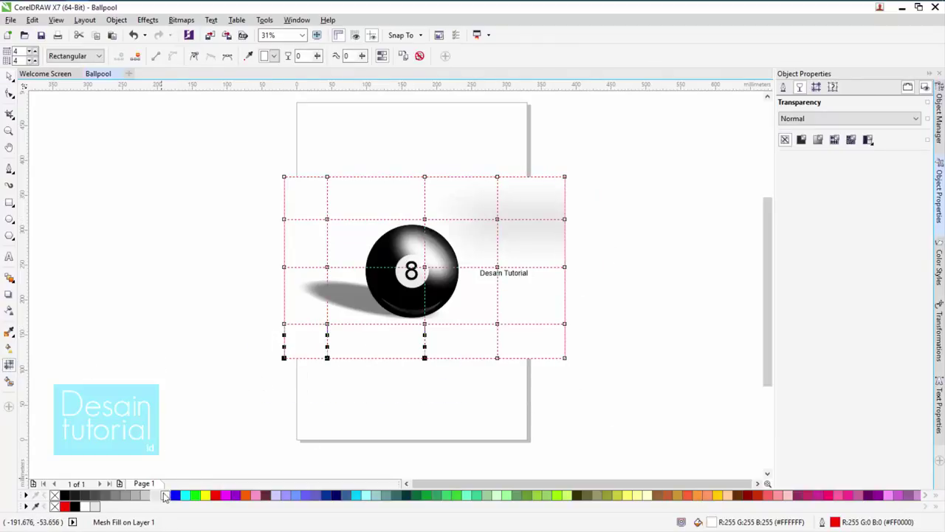
{"action": "left_click", "coordinate": [156, 496]}
- Color the background's upper-left corner mesh nodes light grey and remove the rectangle's outline
{"action": "left_click_drag", "start_coordinate": [229, 247], "coordinate": [339, 166]}
{"action": "left_click", "coordinate": [136, 496]}
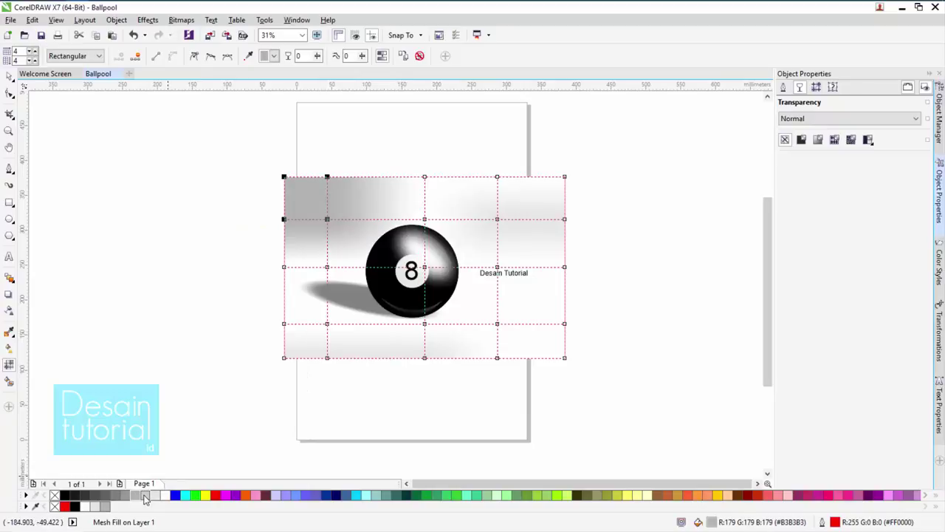
{"action": "left_click", "coordinate": [146, 496]}
{"action": "key", "text": "space"}
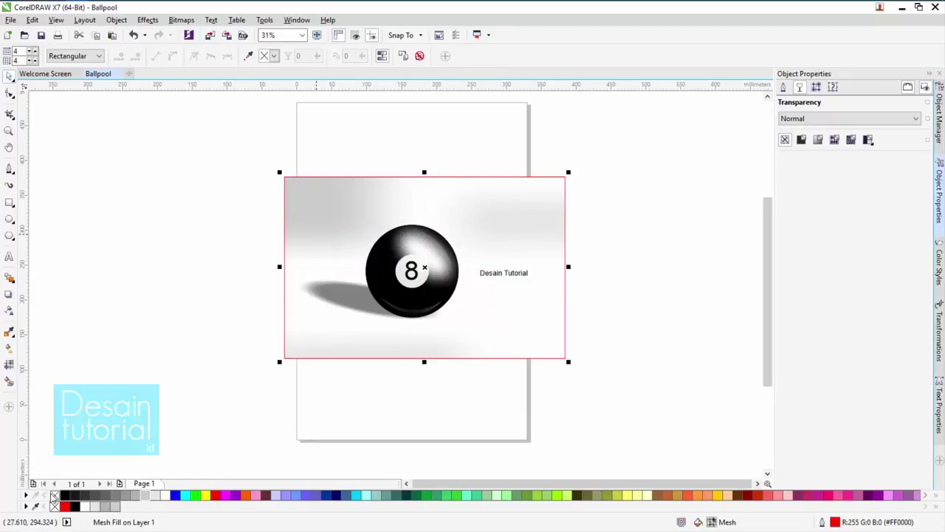
{"action": "left_click", "coordinate": [186, 199]}
- Zoom in on the ball artwork and examine it in a full-screen preview
{"action": "left_click", "coordinate": [56, 20]}
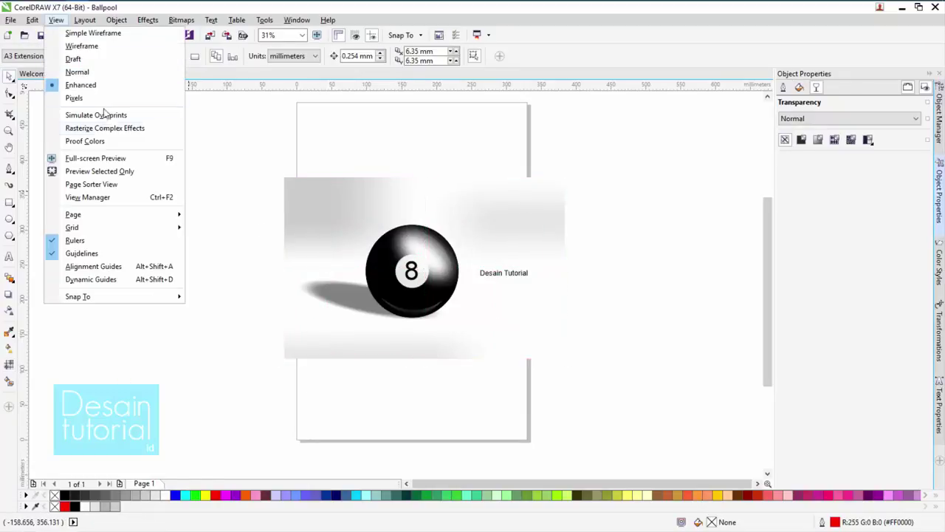
{"action": "key", "text": "Escape"}
{"action": "key", "text": "z"}
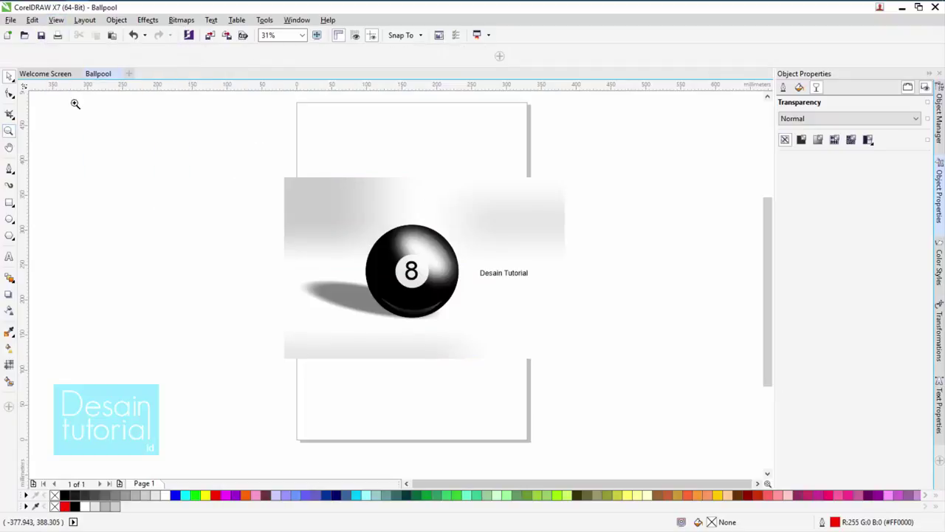
{"action": "left_click", "coordinate": [157, 58]}
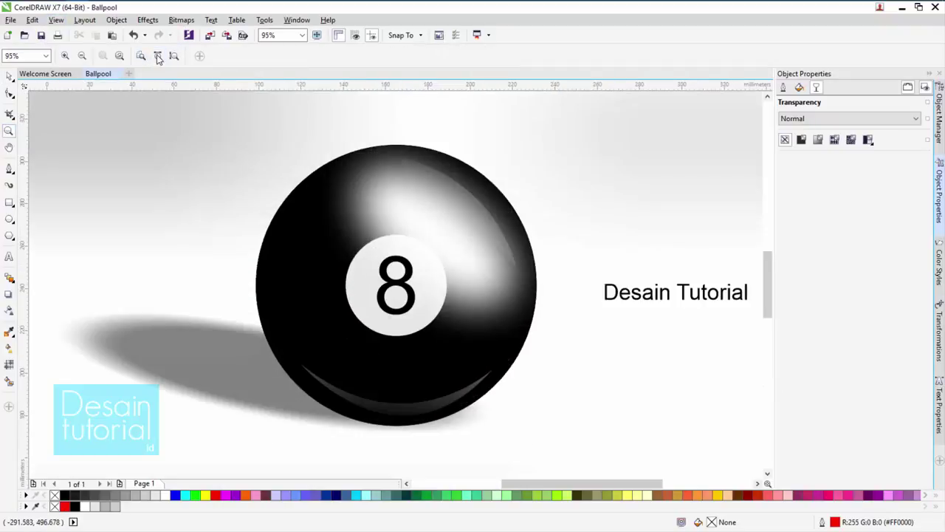
{"action": "left_click", "coordinate": [56, 20]}
{"action": "left_click", "coordinate": [83, 156]}
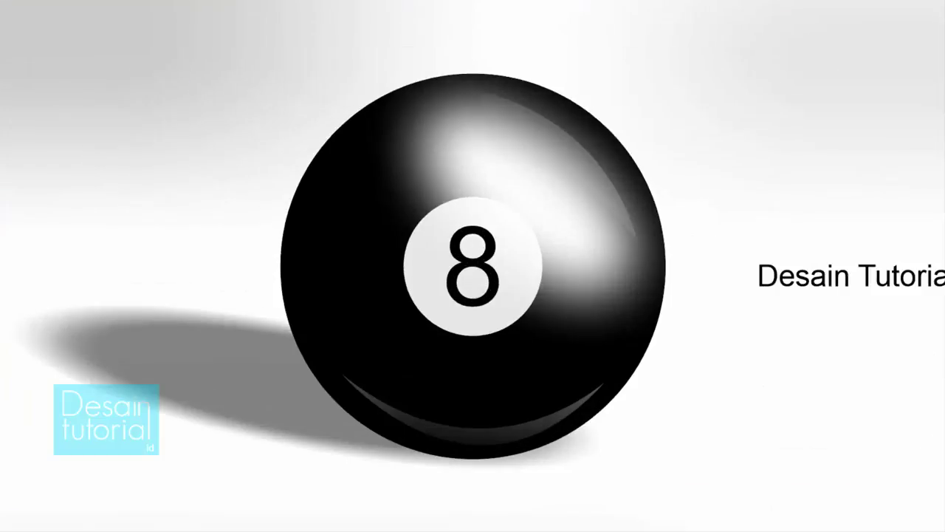
{"action": "key", "text": "Escape"}
{"action": "right_click", "coordinate": [478, 246]}
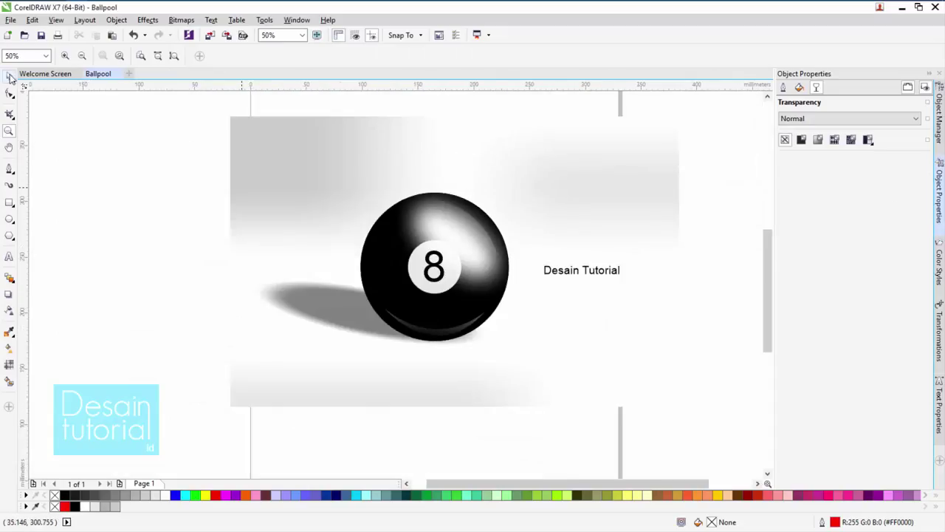
- Shift the mesh background right to the page's left edge and switch the page orientation to landscape
{"action": "key", "text": "m"}
{"action": "scroll", "coordinate": [171, 185], "scroll_direction": "down", "scroll_amount": 1}
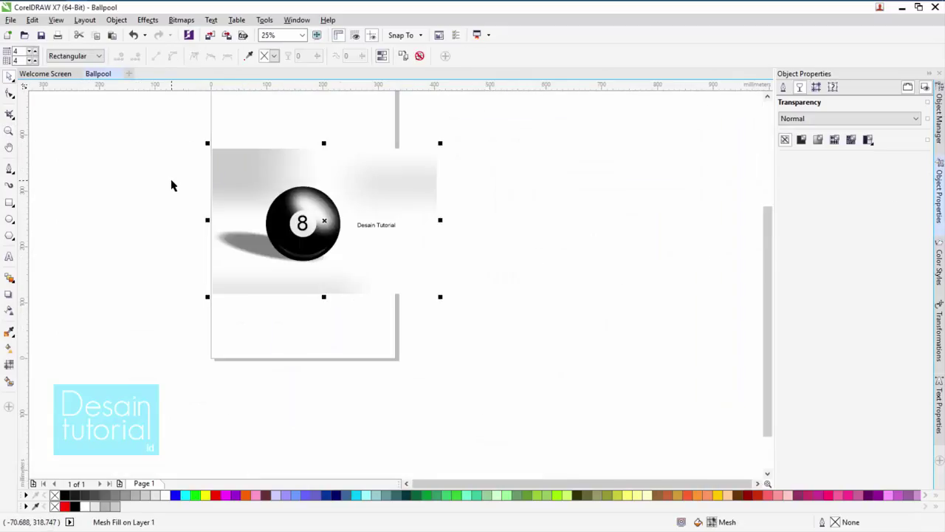
{"action": "key", "text": "space"}
{"action": "left_click", "coordinate": [195, 55]}
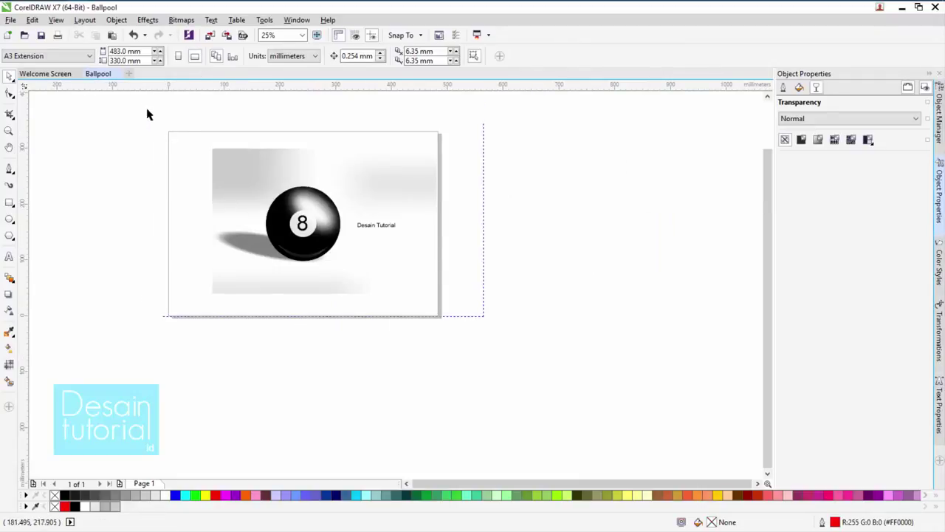
- Group all the artwork and center it on the landscape page
{"action": "key", "text": "ctrl+a"}
{"action": "key", "text": "ctrl+g"}
{"action": "key", "text": "p"}
{"action": "left_click", "coordinate": [500, 236]}
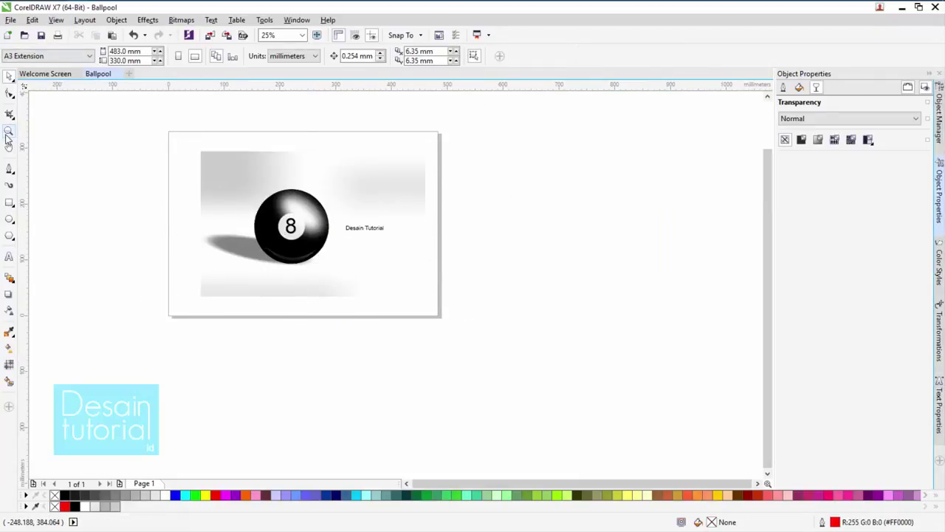
- Fit the page in view and check the finished composition in a full-screen preview
{"action": "left_click", "coordinate": [9, 131]}
{"action": "left_click", "coordinate": [175, 59]}
{"action": "left_click", "coordinate": [56, 20]}
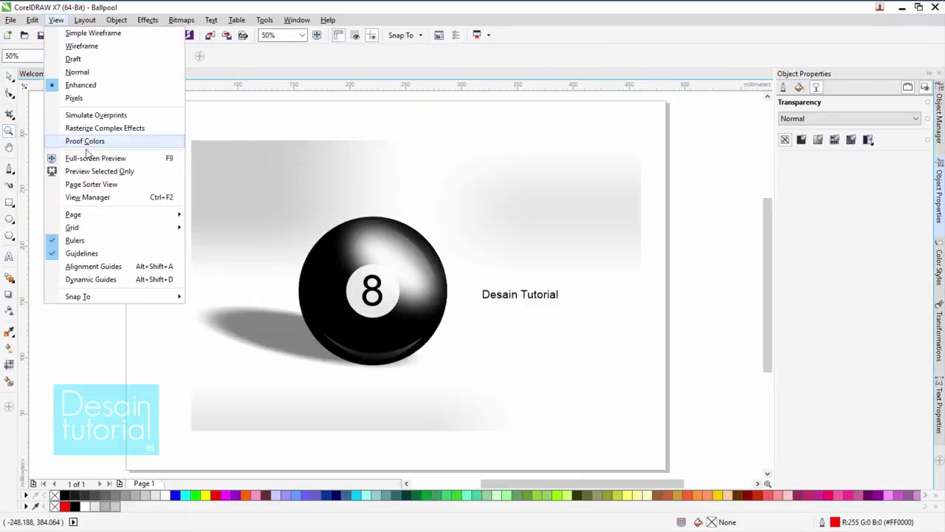
{"action": "left_click", "coordinate": [88, 158]}
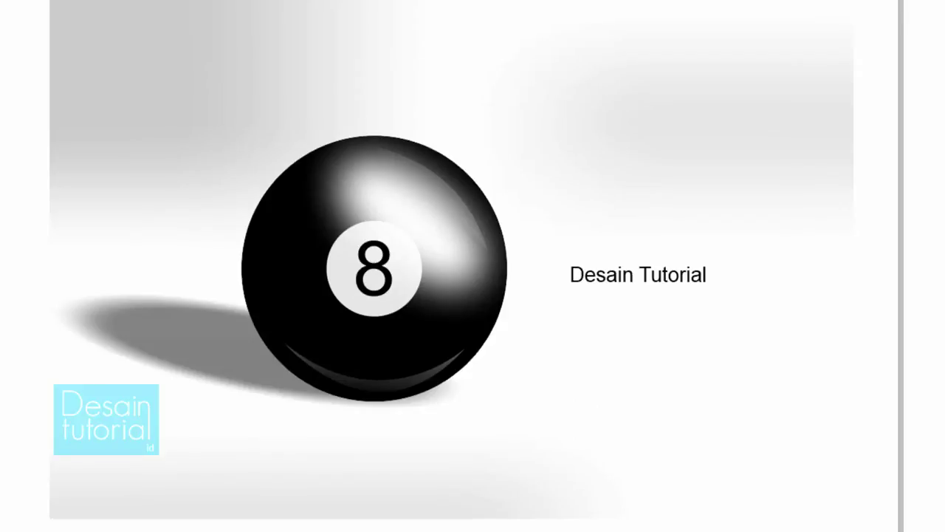
{"action": "key", "text": "Escape"}
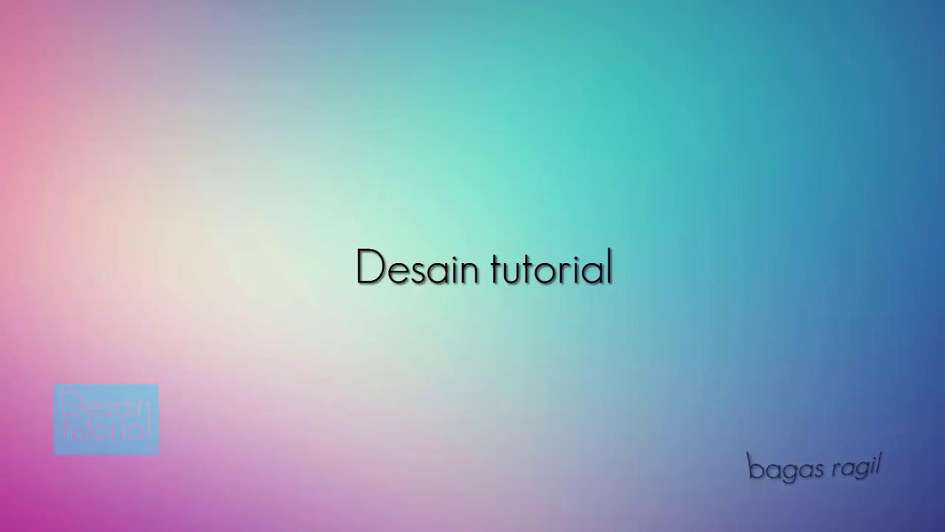